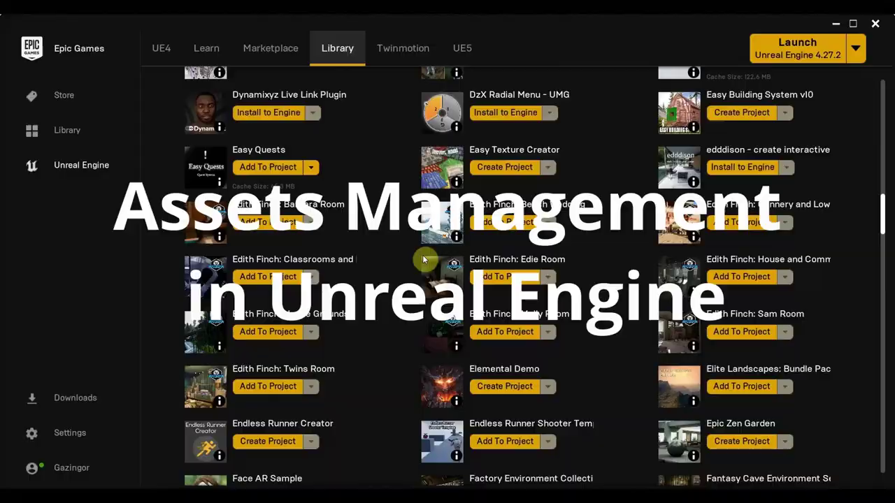
Show all assets in the Subway_Tunnel folder with the filter cleared
scroll(423, 259, down, 5)
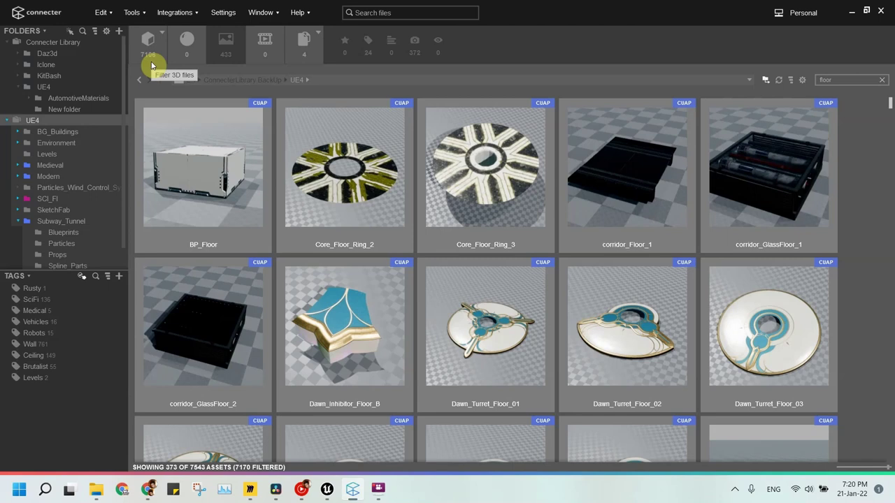
click(73, 224)
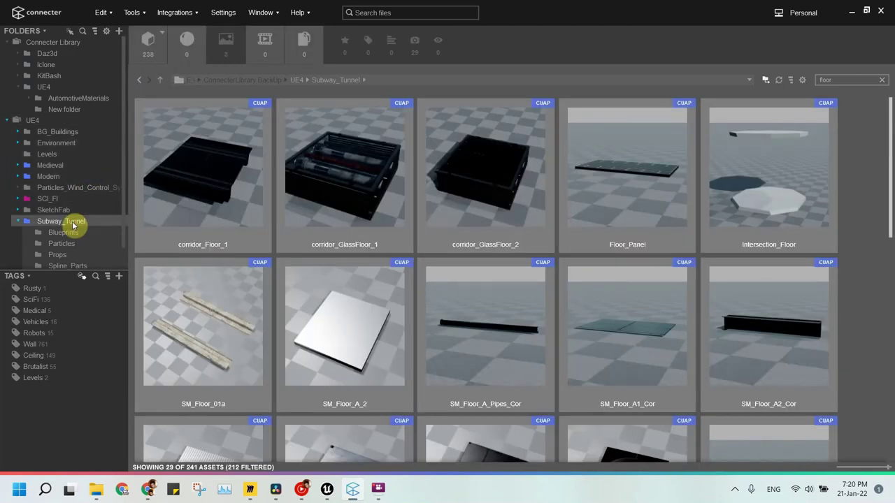
click(867, 85)
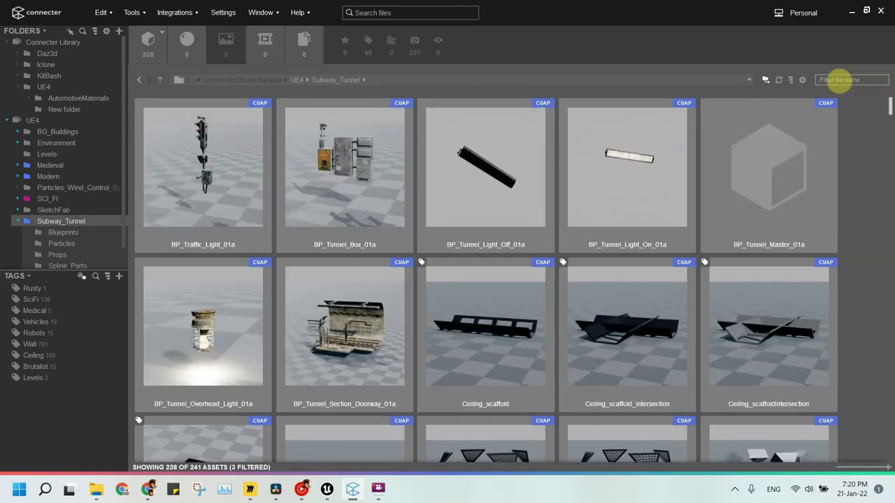
click(329, 490)
click(329, 490)
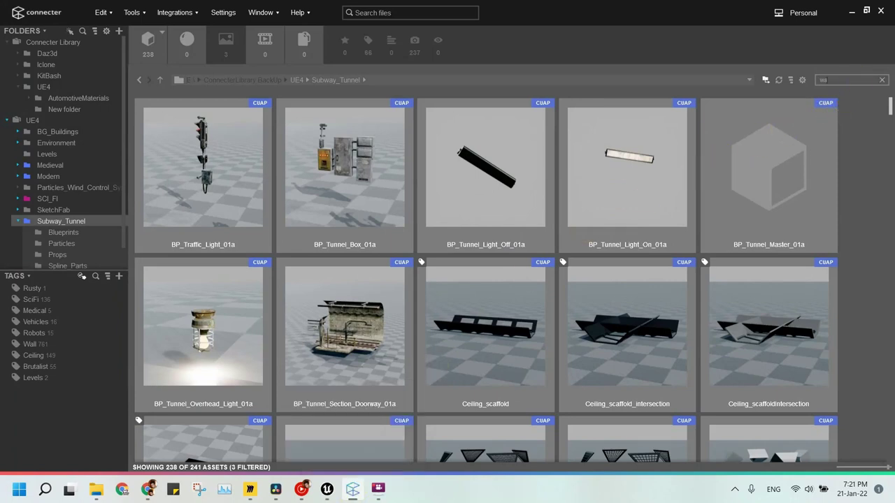
Filter the assets by 'walls' and load SM_Tunnel_6_Walls into the open Unreal project
click(832, 79)
text(walls)
key(Return)
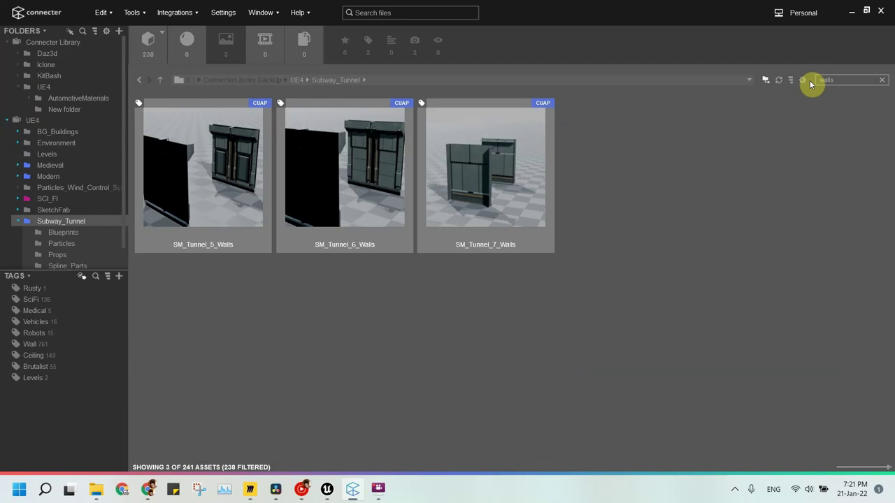
click(353, 168)
right_click(353, 167)
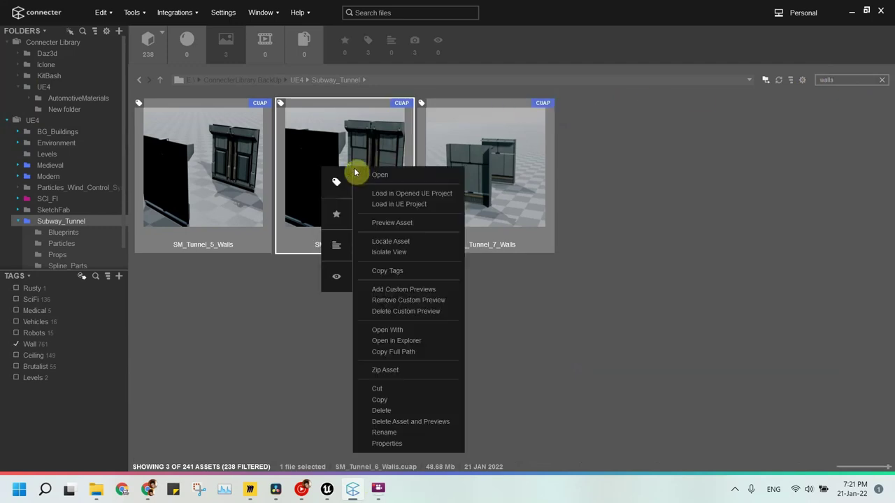
click(405, 193)
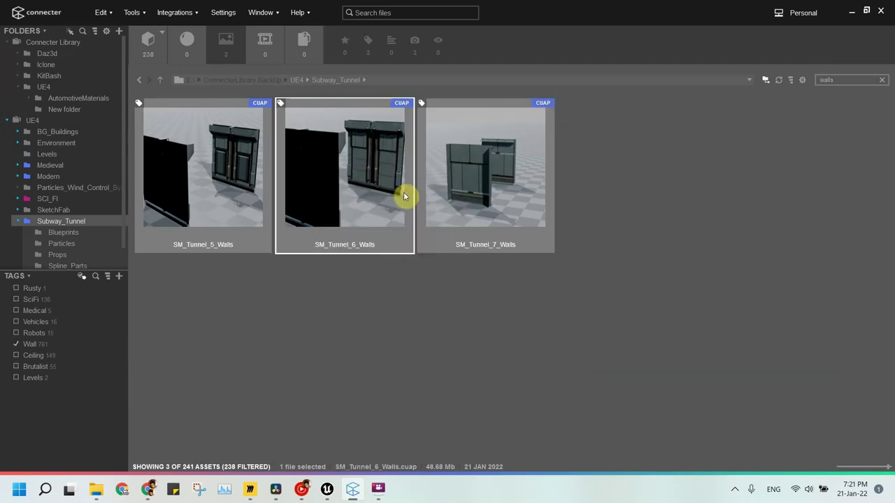
Filter by 'ceiling' and load SM_Tunnel_Ceiling_C into the open Unreal project
double_click(835, 80)
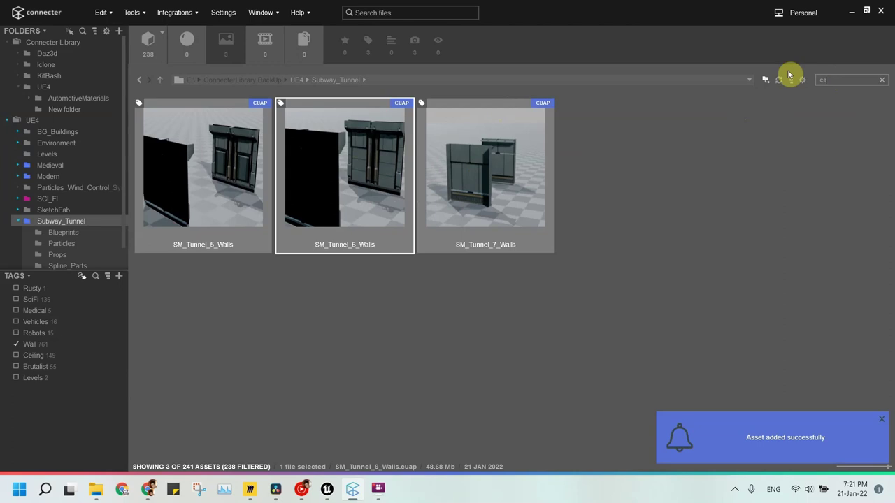
text(ceiling)
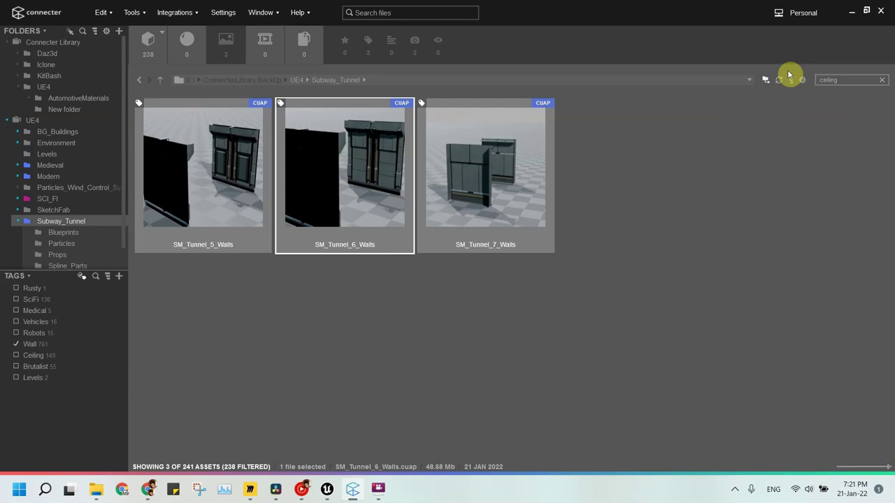
click(789, 75)
scroll(657, 230, down, 5)
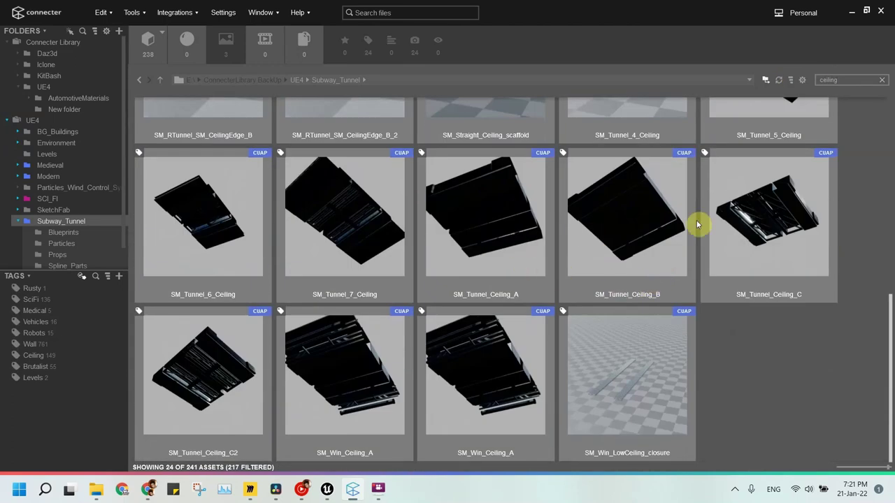
right_click(736, 214)
click(769, 236)
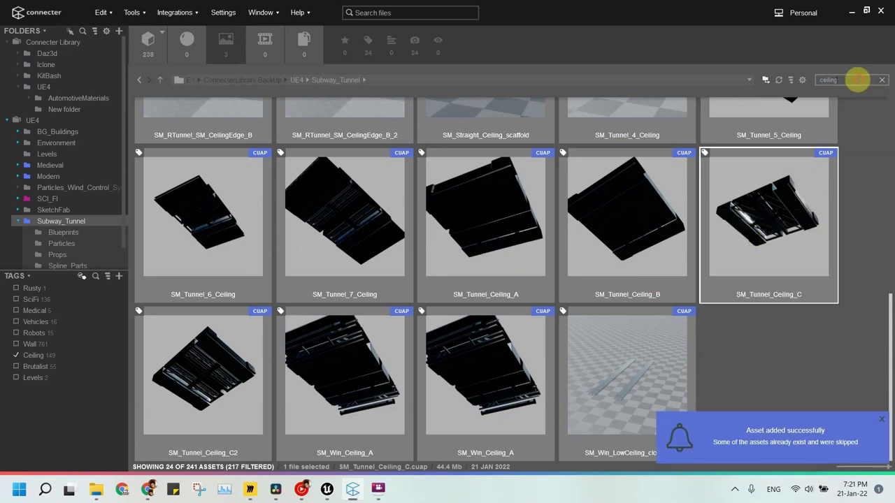
Filter by 'floor' and load SM_Win_Floor_A into the open Unreal project
text(floor)
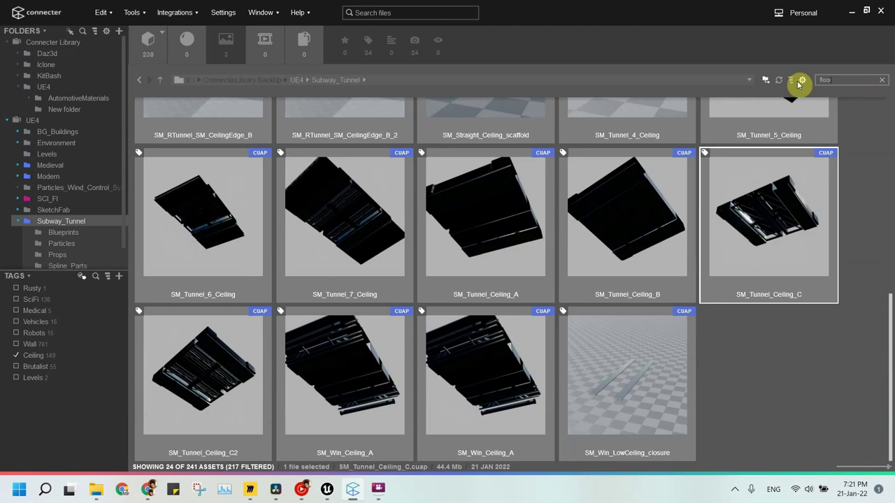
key(Return)
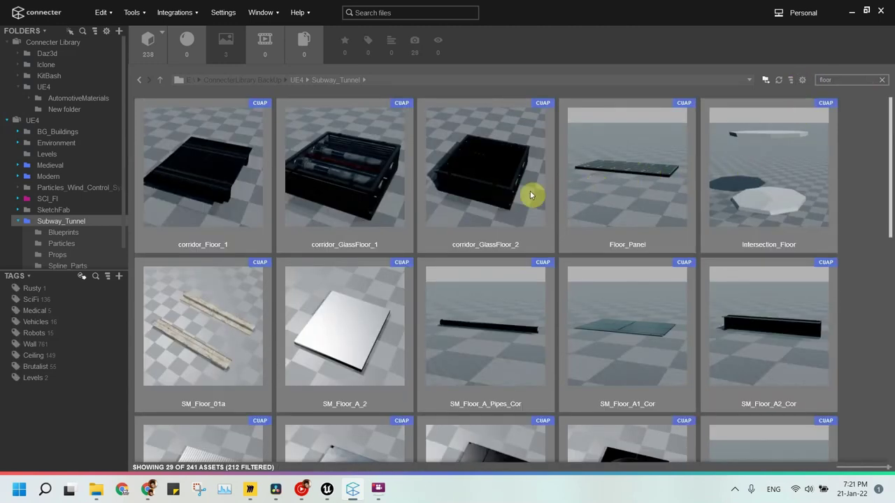
scroll(461, 210, down, 7)
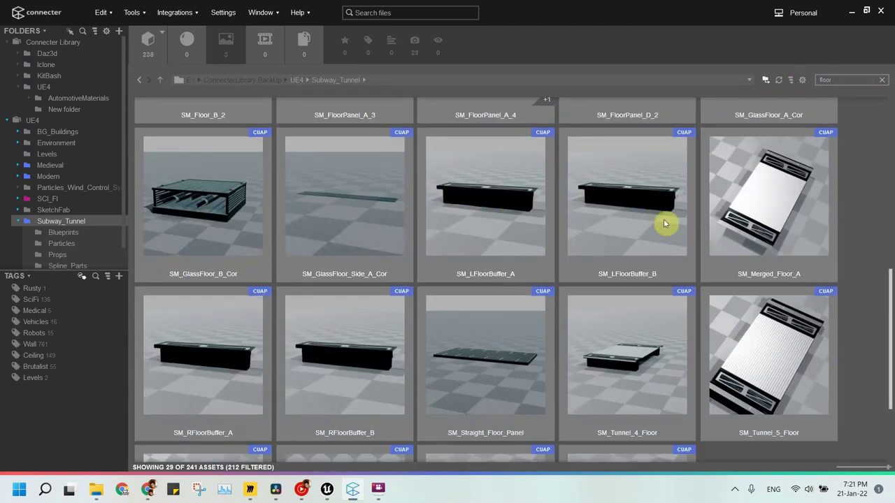
scroll(767, 300, down, 2)
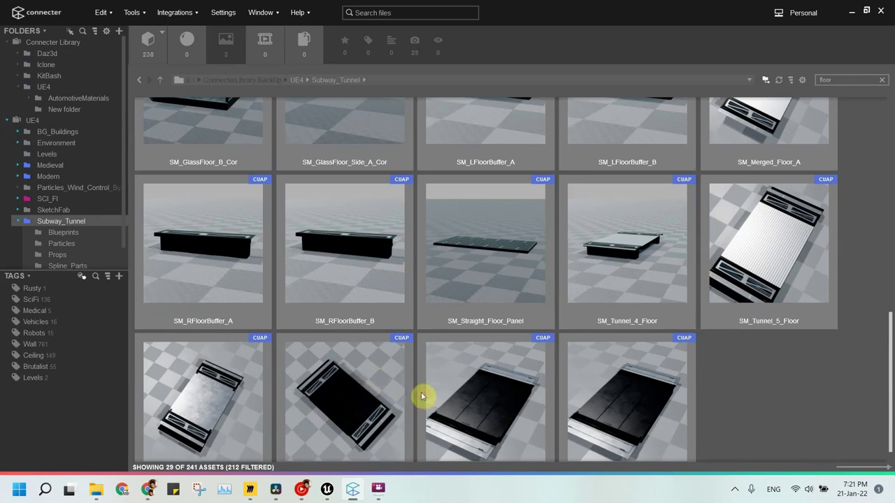
right_click(450, 393)
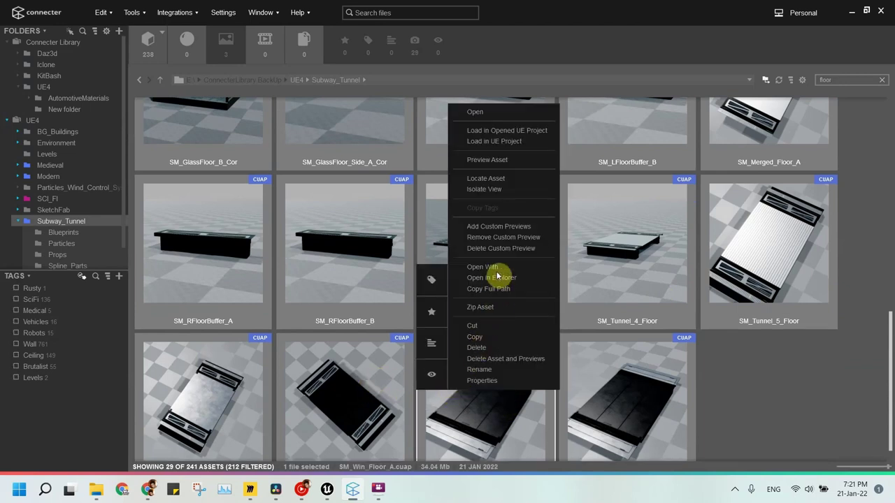
click(514, 131)
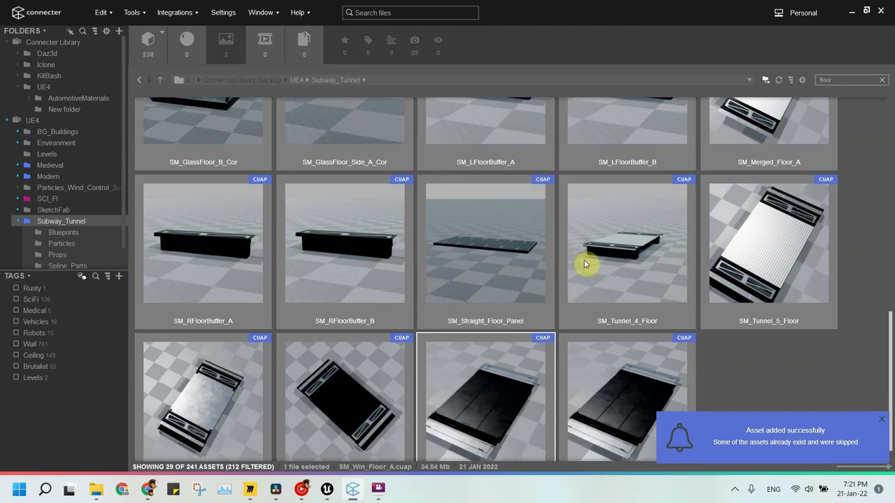
Place SM_Win_Floor_A and SM_Tunnel_6_Walls in the level, aligning the walls on the floor
click(327, 493)
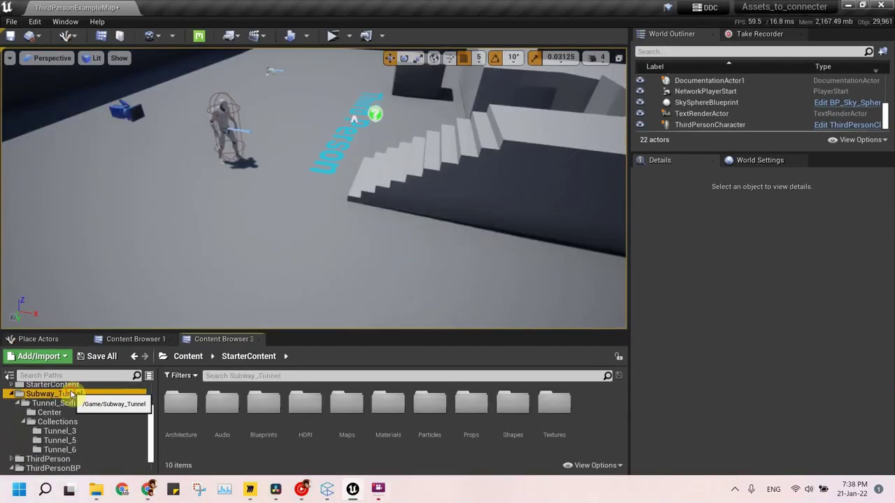
click(54, 393)
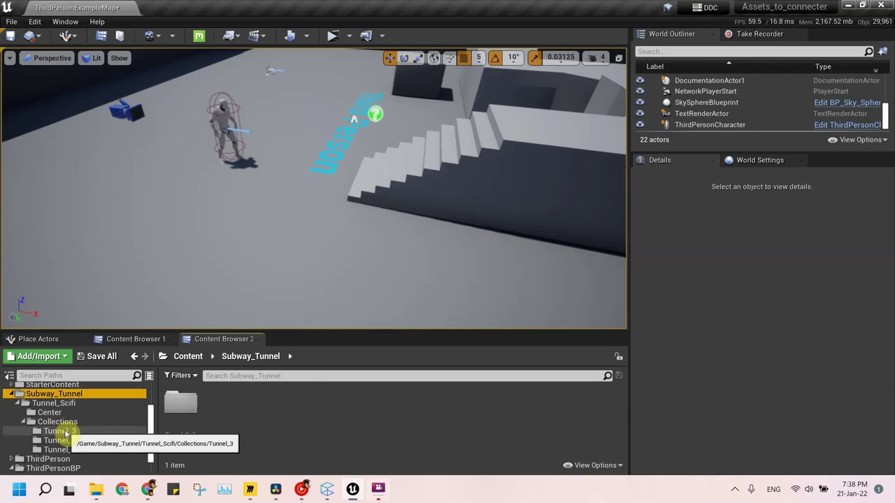
click(59, 431)
drag(183, 414, 261, 154)
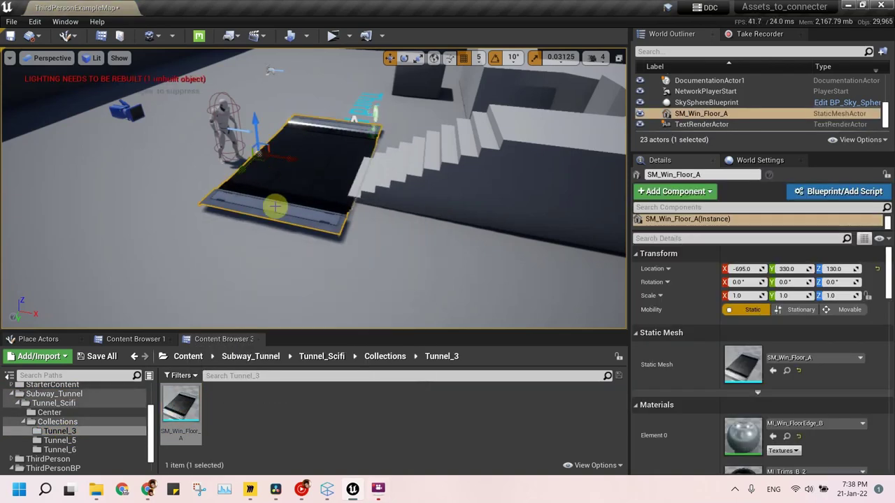
click(59, 450)
drag(181, 405, 246, 161)
right_drag(246, 161, 399, 200)
drag(342, 221, 329, 214)
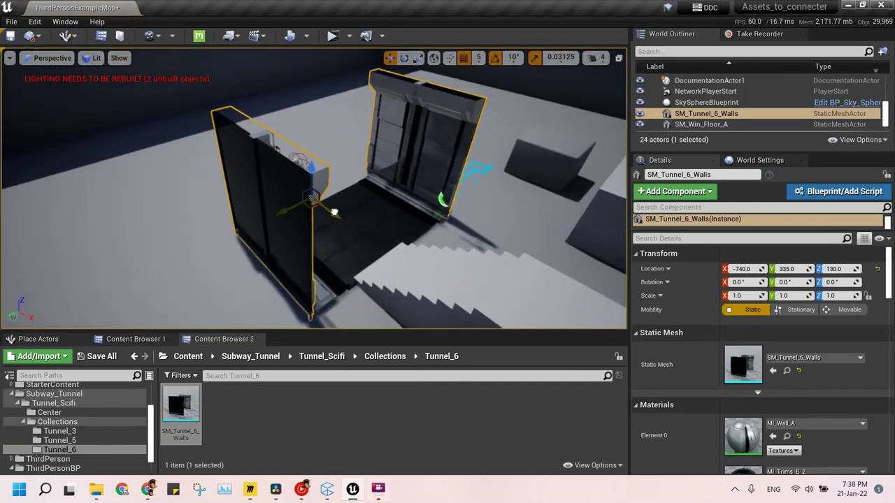
Add SM_Tunnel_Ceiling_C over the walls and scale it up to cover the tunnel
click(49, 412)
drag(222, 405, 307, 203)
key(f)
scroll(334, 203, down, 5)
right_drag(307, 203, 392, 126)
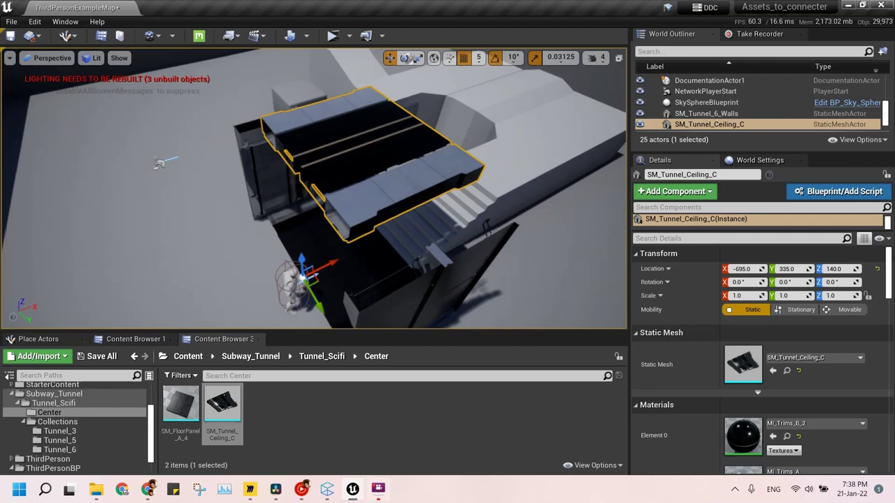
click(417, 58)
drag(322, 264, 334, 256)
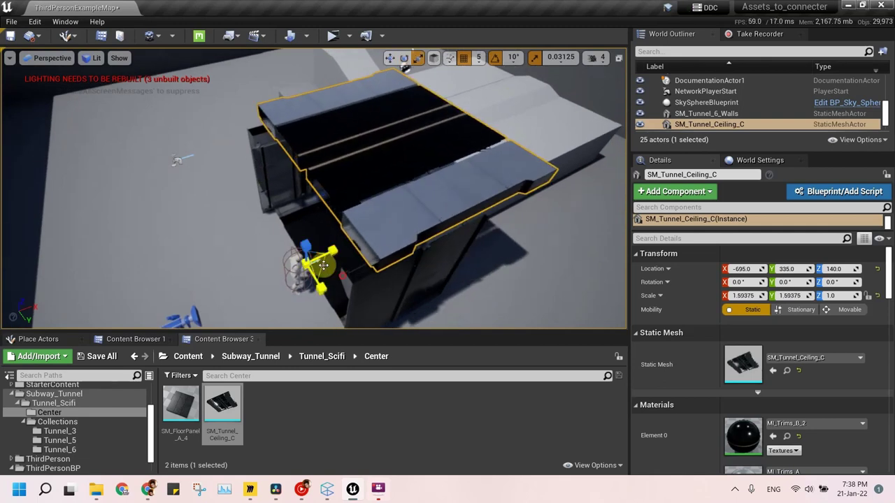
key(w)
right_drag(404, 67, 341, 202)
Copy the tunnel section twice along its length, delete the original Floor, and play the level
ctrl+click(359, 255)
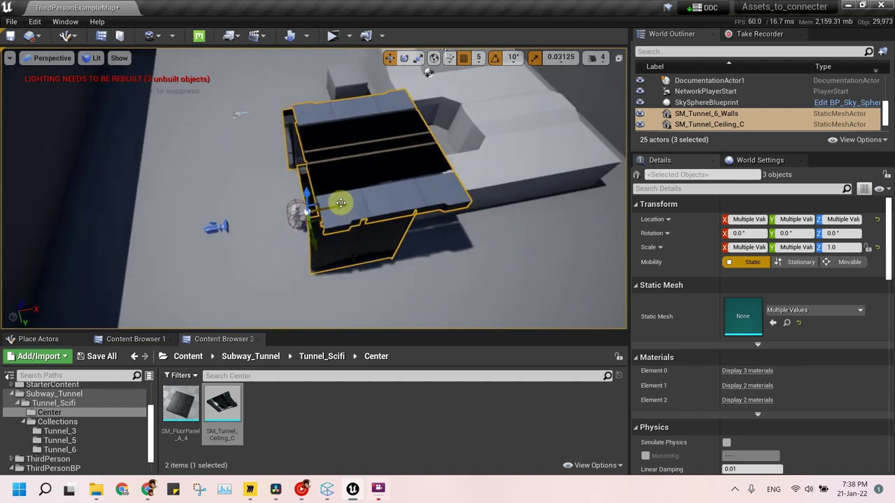
alt+drag(341, 202, 119, 246)
right_drag(377, 256, 398, 259)
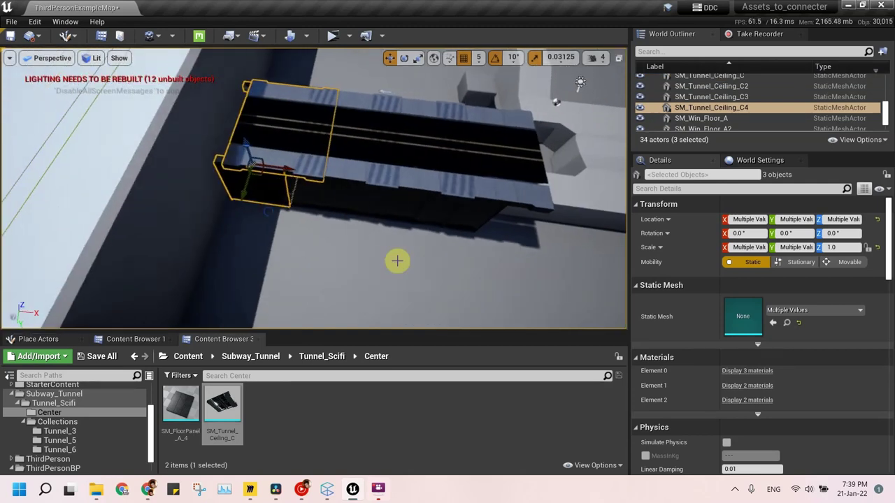
click(348, 286)
key(Delete)
right_drag(156, 238, 165, 231)
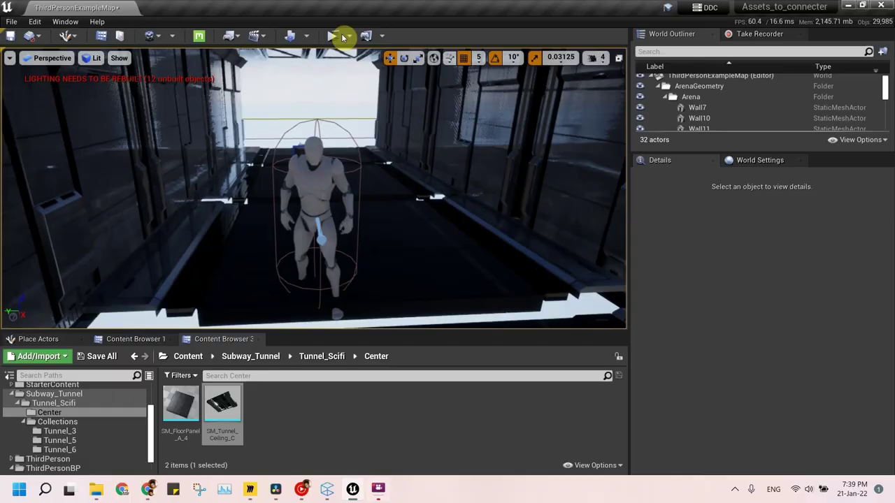
click(335, 36)
click(473, 289)
Run the character forward through the tunnel in the game preview
key(w)
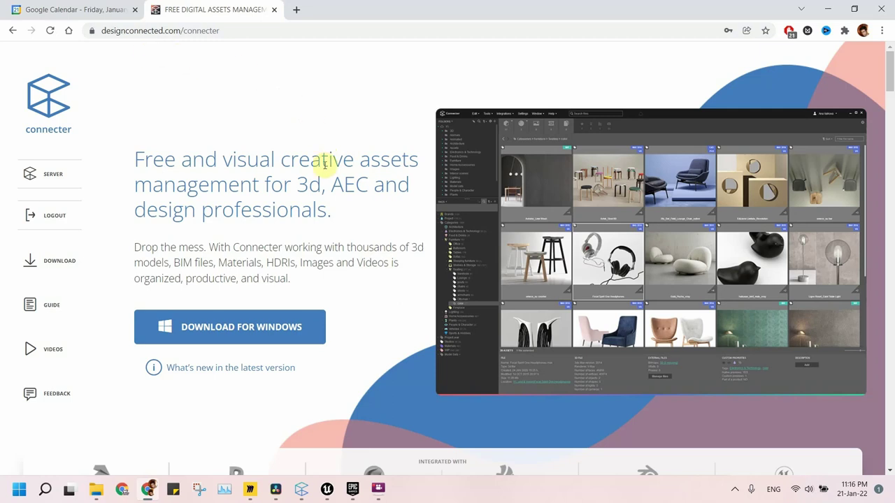
Download the Connecter installer for Windows from designconnected.com/connecter
click(254, 335)
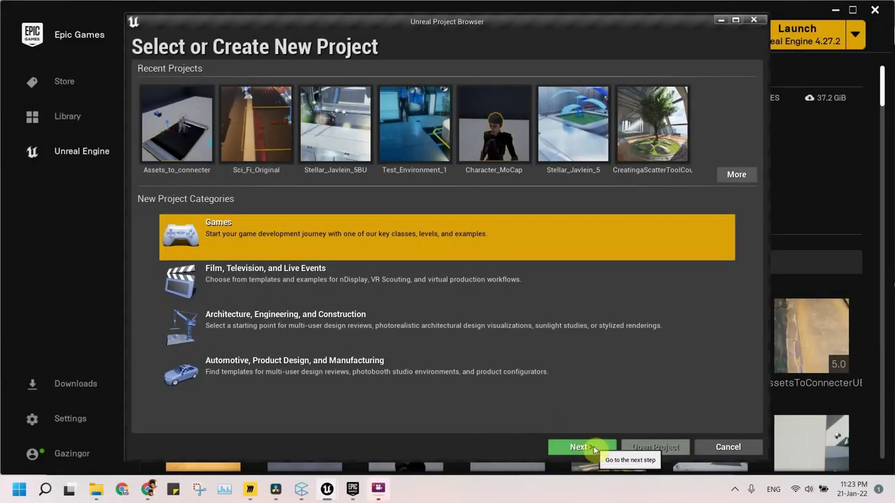
Advance the Games project wizard to settings and retype the project name without spaces
click(594, 448)
click(587, 447)
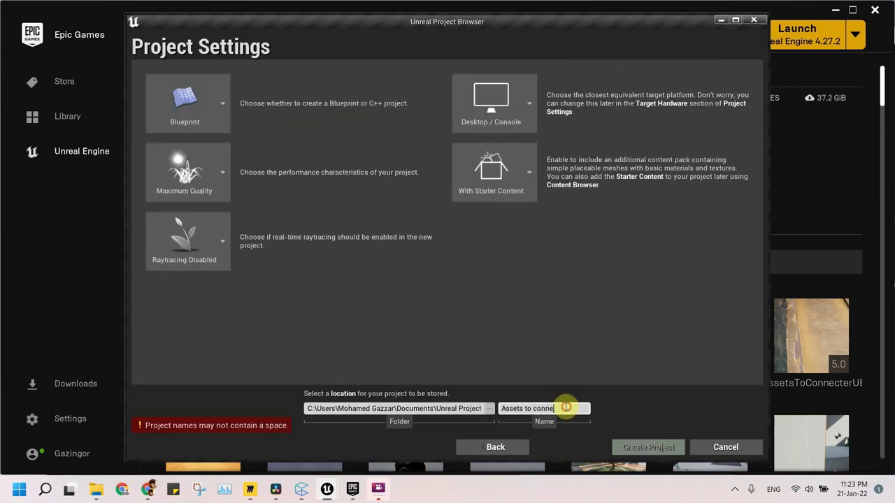
key(ctrl+a)
text(Ass)
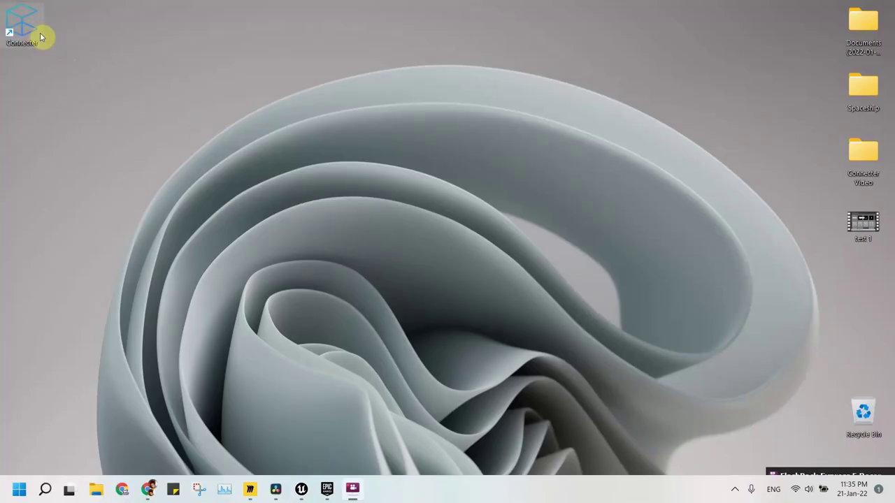
Launch Connecter and manually install the Unreal Engine integration for engine 4.26
double_click(31, 28)
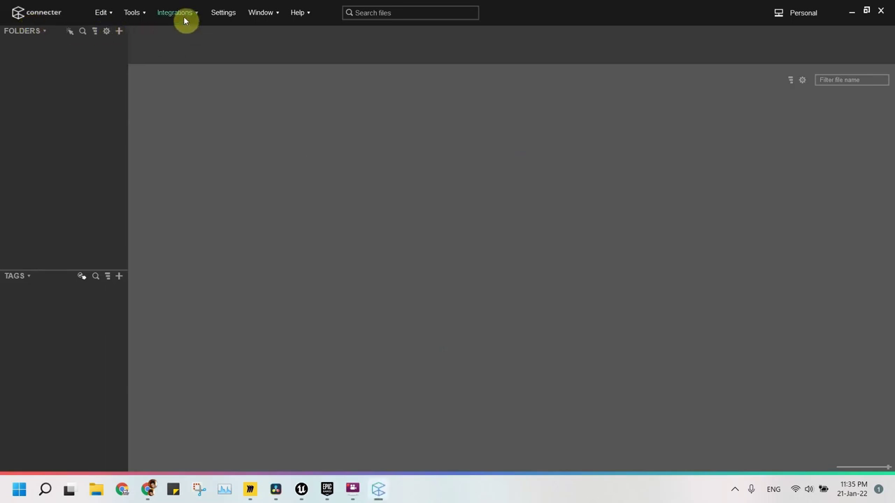
click(183, 19)
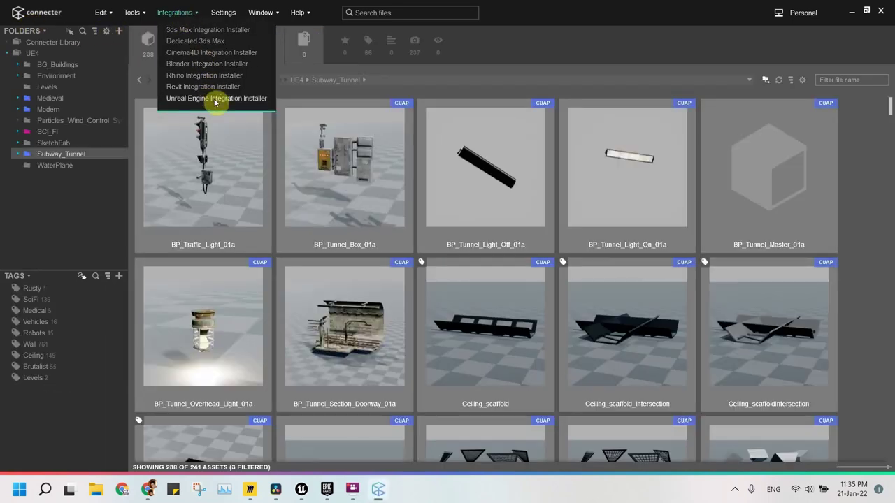
click(216, 99)
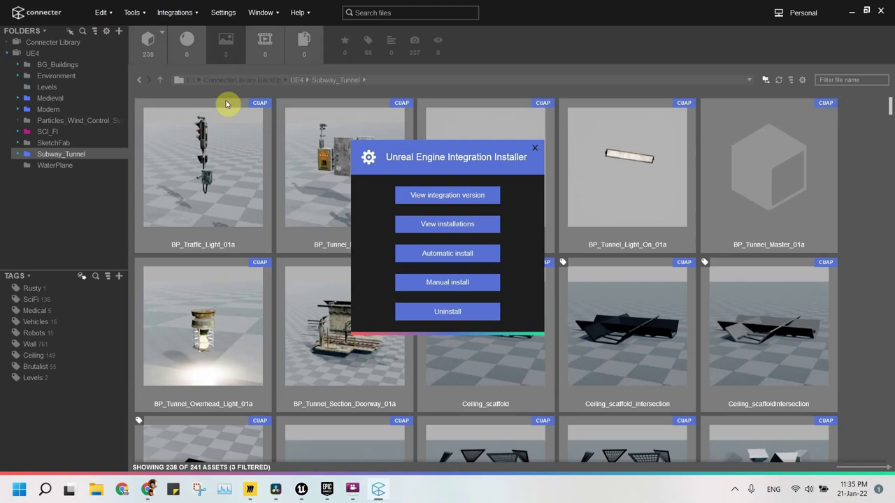
click(457, 254)
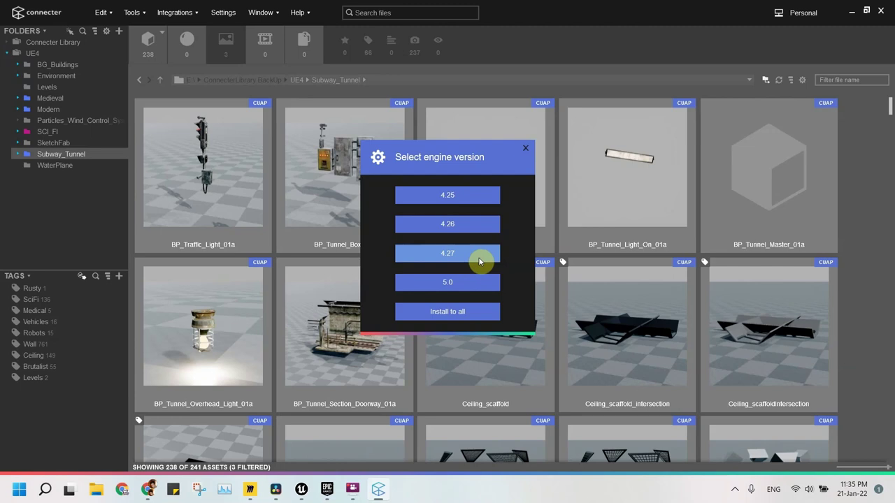
click(498, 224)
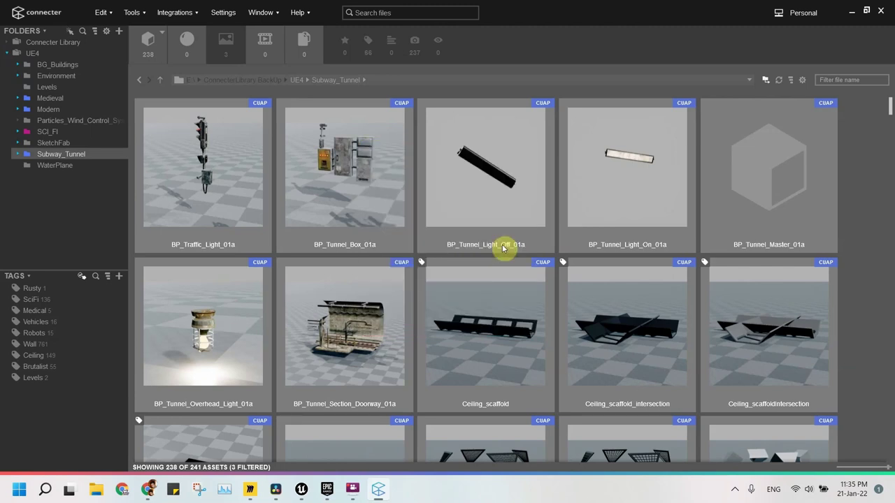
Run the Unreal Engine integration installer again with manual install
click(181, 14)
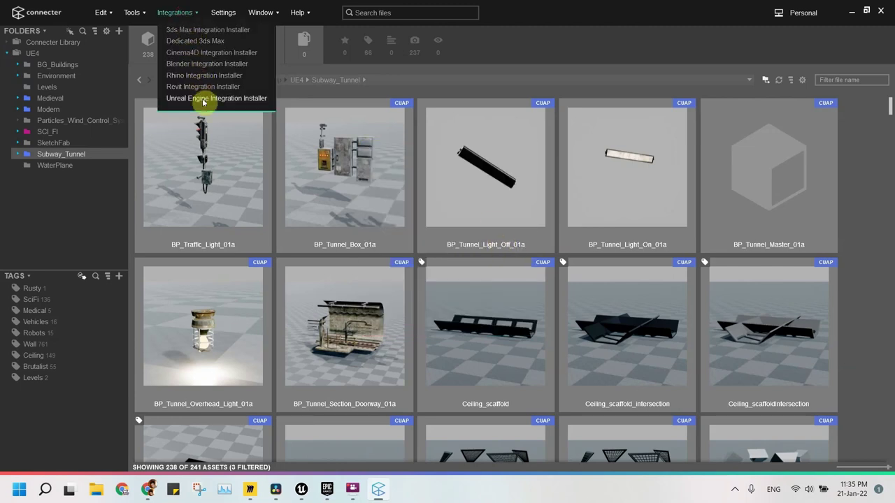
click(177, 98)
click(445, 284)
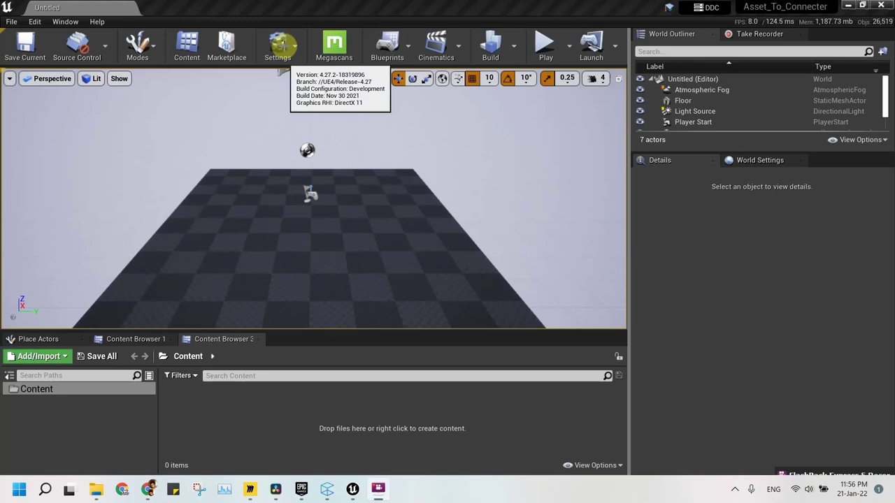
Search the plugins for 'conn', enable Connecter Integration, and close the Plugins window
click(279, 44)
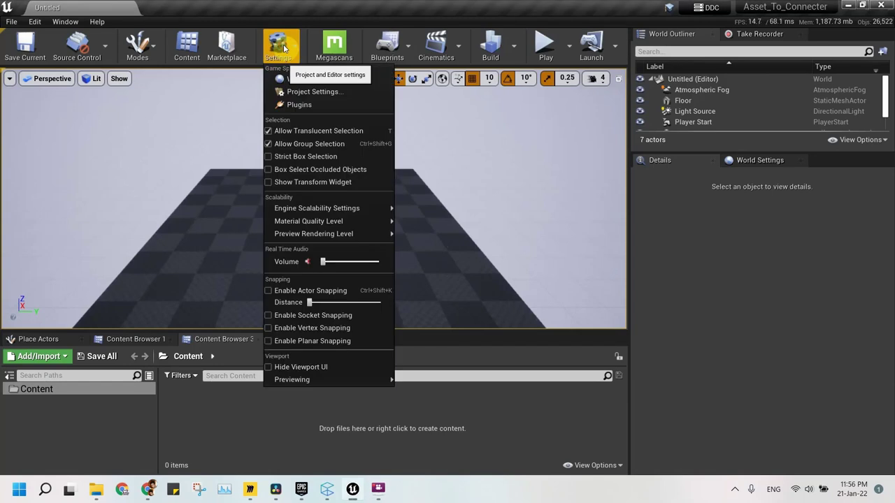
click(307, 105)
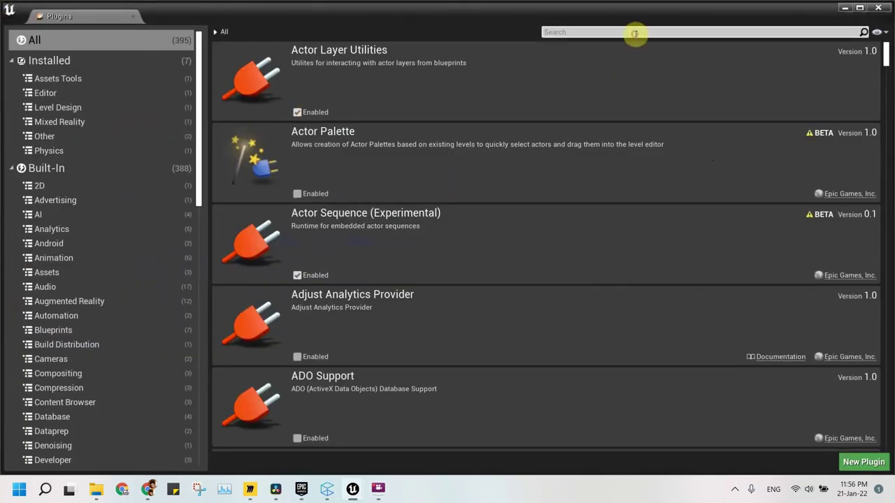
click(635, 33)
text(conn)
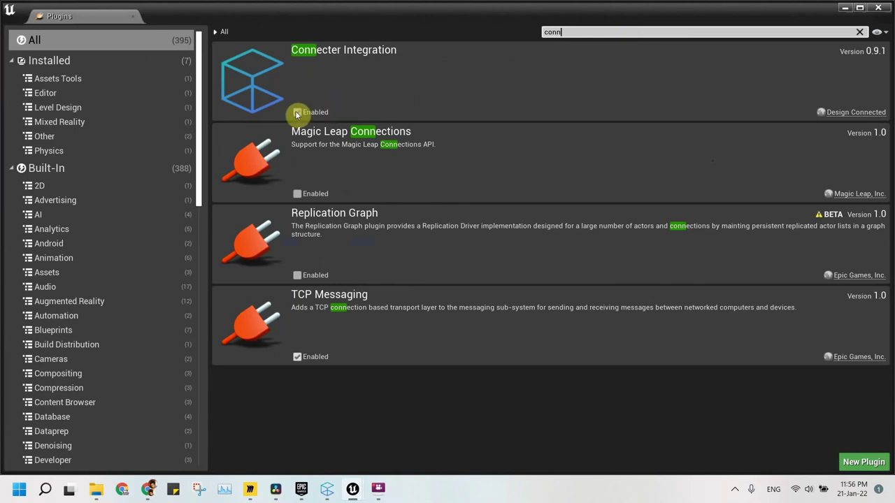
click(297, 113)
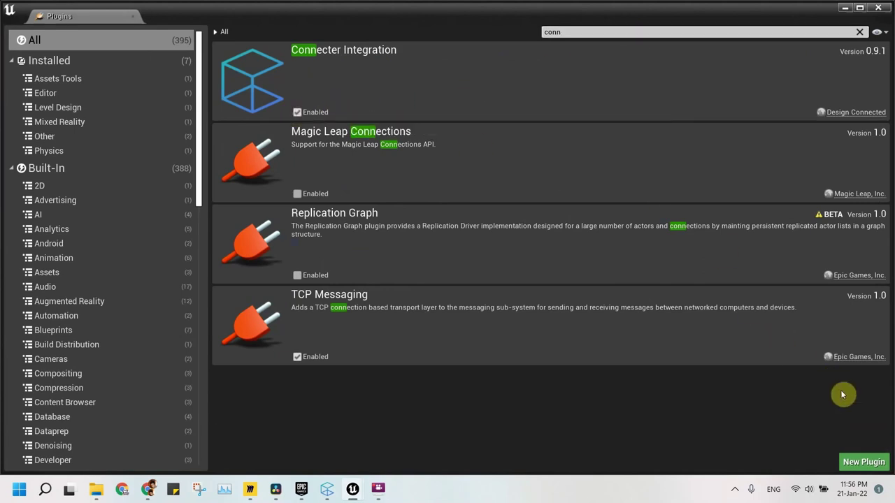
click(878, 8)
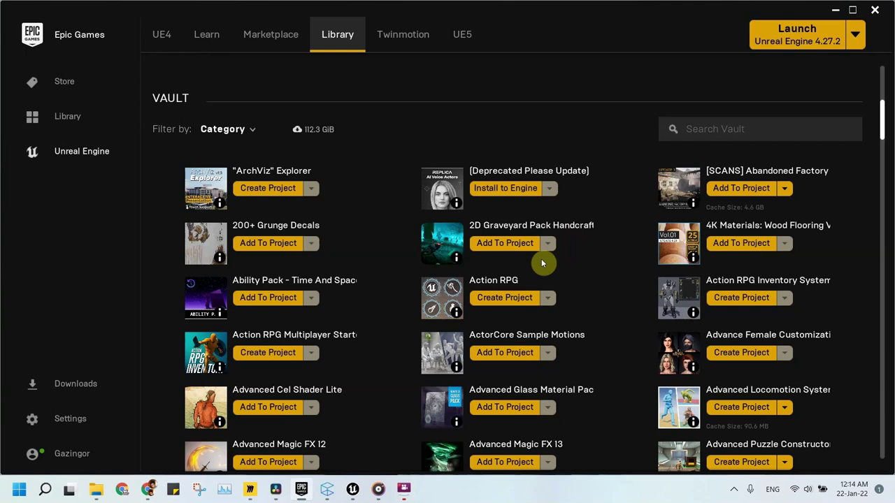
Add the Ancient Treasures pack from the Library vault to the Asset_To_Connecter project
scroll(395, 268, down, 5)
scroll(354, 287, down, 2)
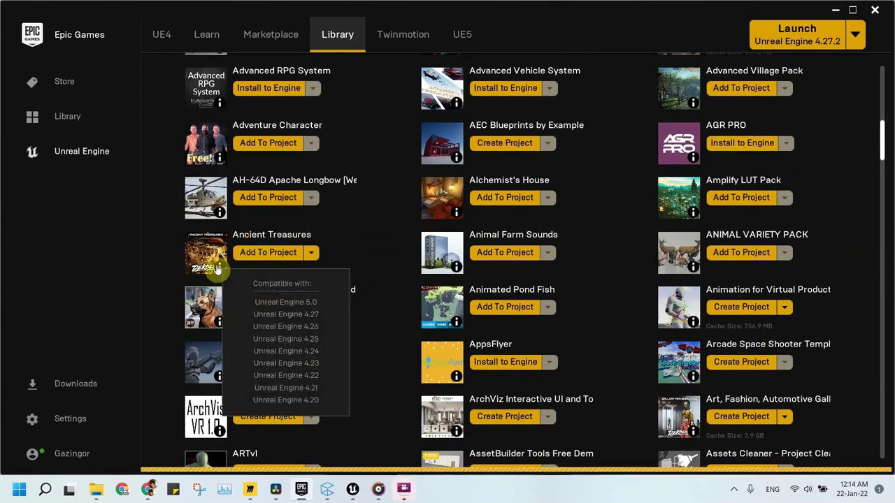
click(218, 268)
scroll(884, 344, down, 4)
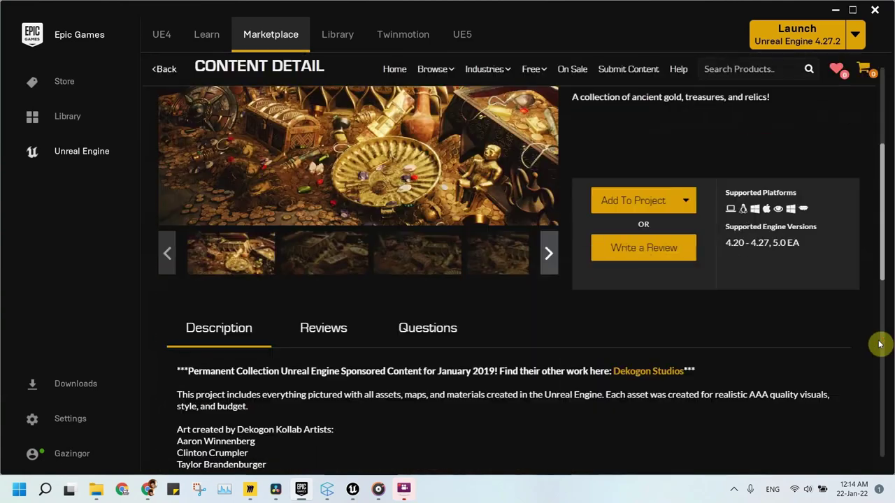
click(633, 200)
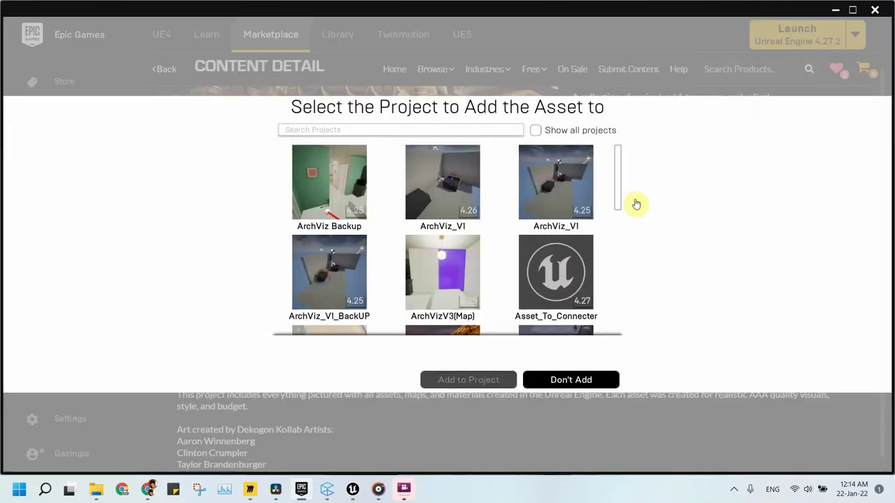
scroll(493, 250, down, 1)
click(536, 245)
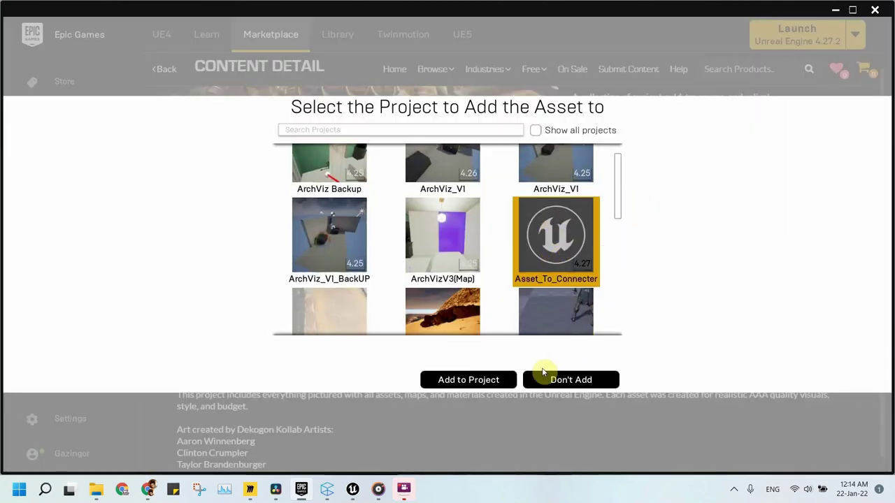
click(477, 384)
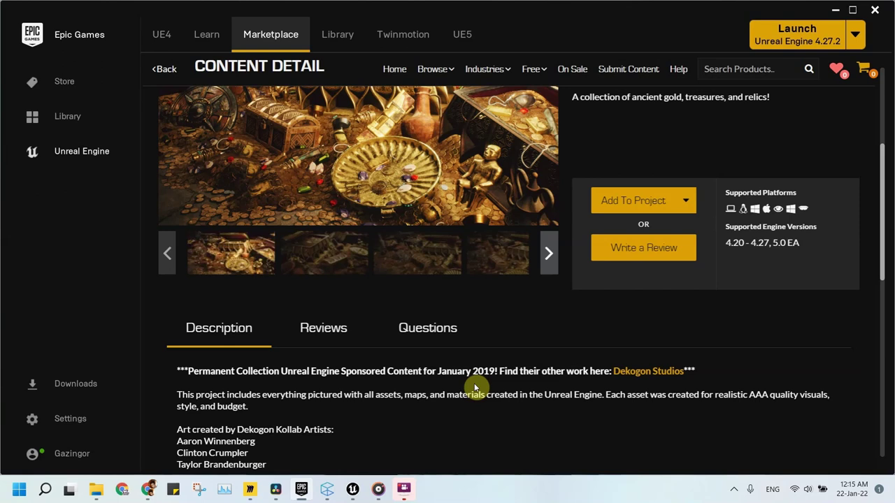
Browse AncientTreasures' Blueprints, Maps and Meshes subfolders in the Content Browser
click(353, 491)
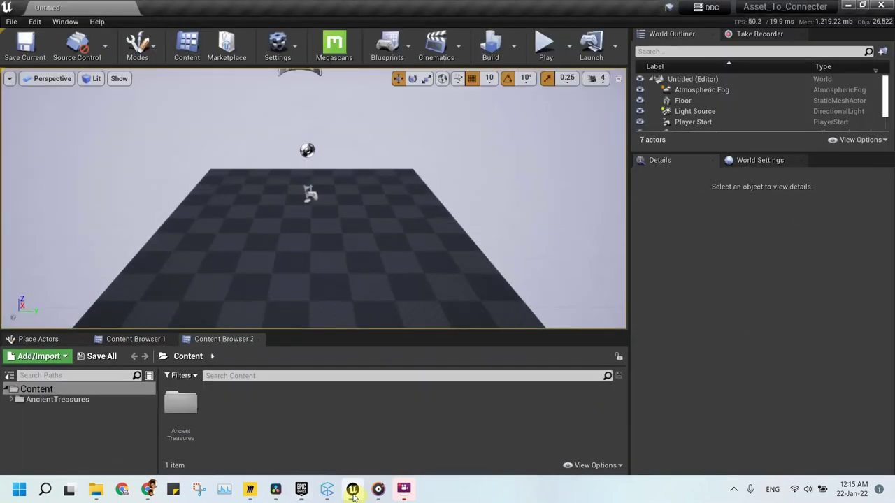
click(96, 400)
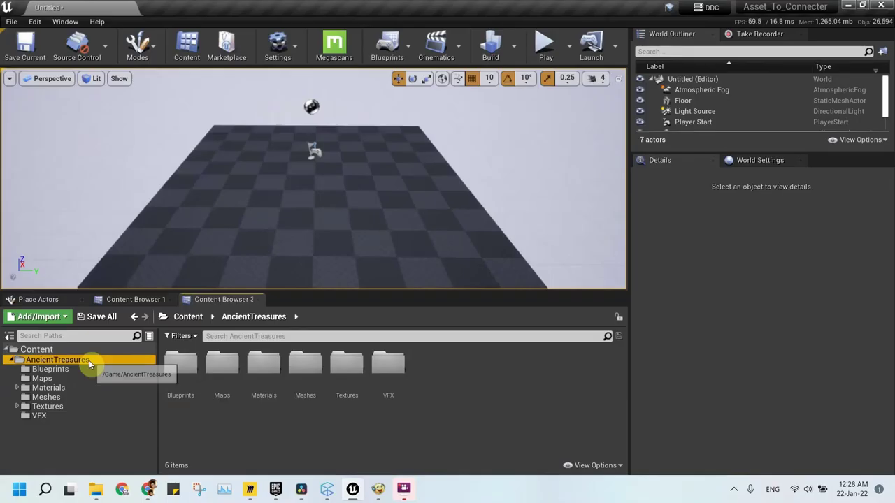
click(49, 369)
click(60, 380)
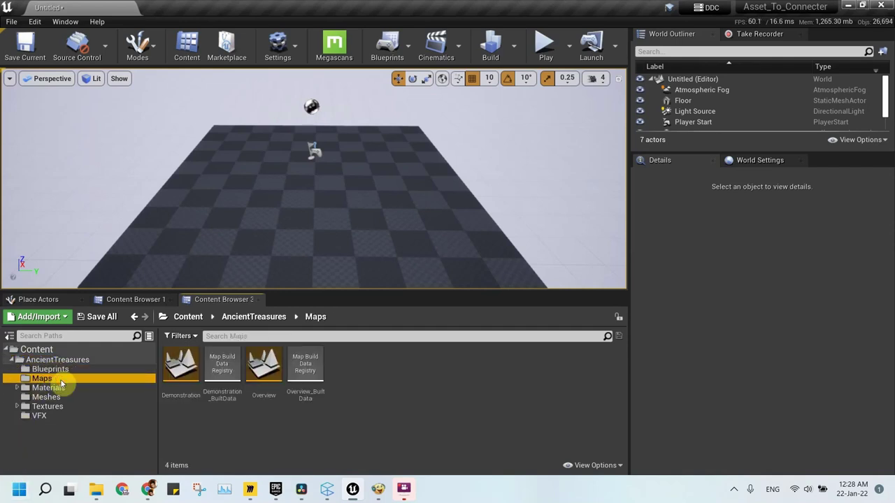
click(63, 398)
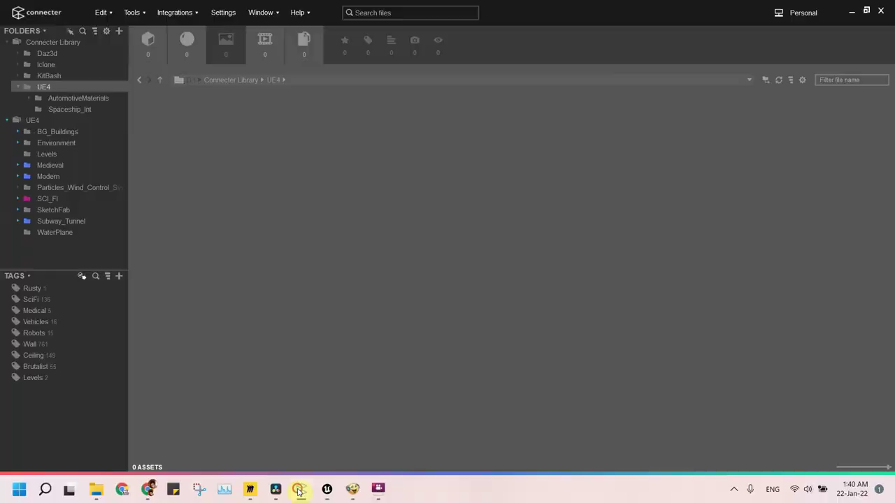
Start exporting BP_FireCoals_01a from AncientTreasures/Blueprints to Connecter
click(299, 491)
click(64, 361)
click(65, 361)
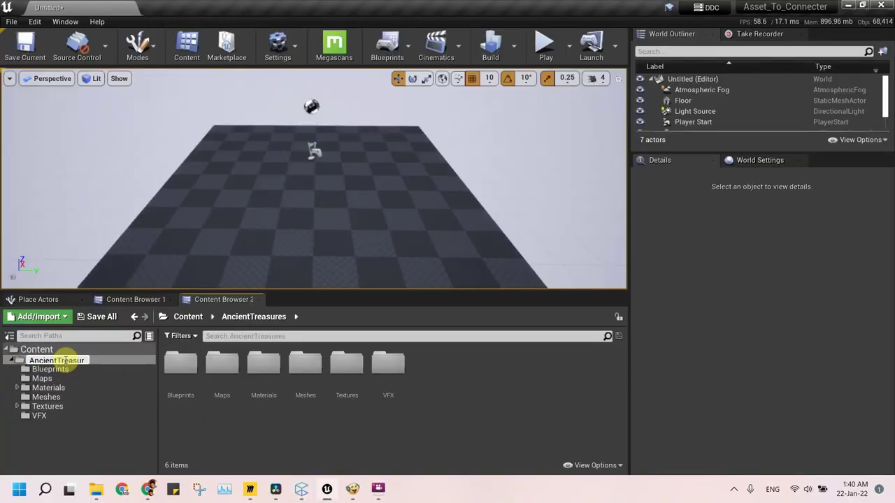
click(87, 370)
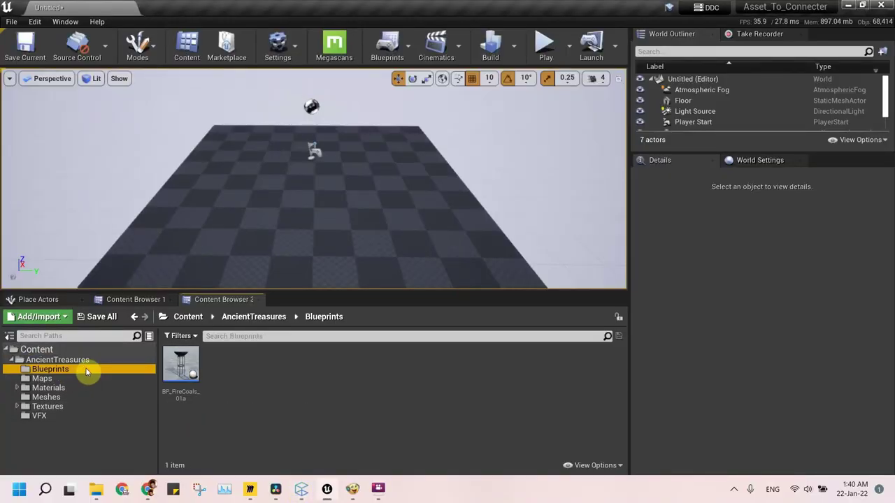
right_click(179, 361)
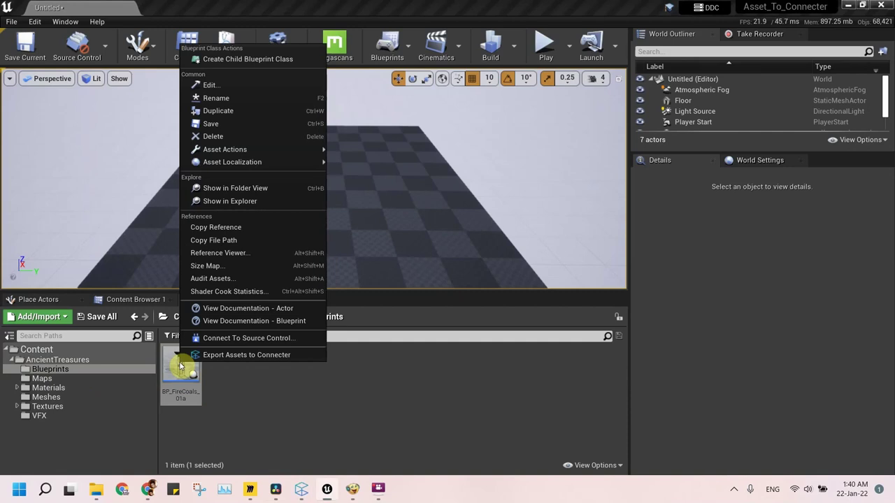
click(296, 357)
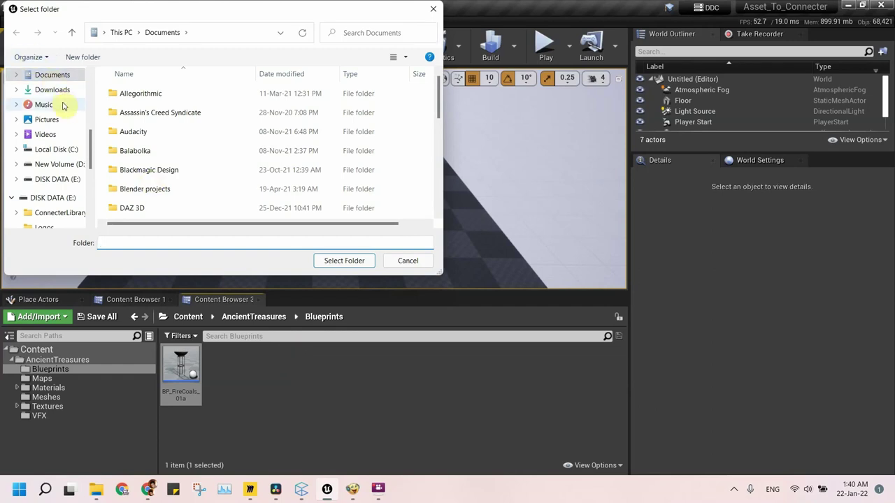
Create D:\Connecter Library\UE4\AncientTreasures and select it as the export destination
click(71, 168)
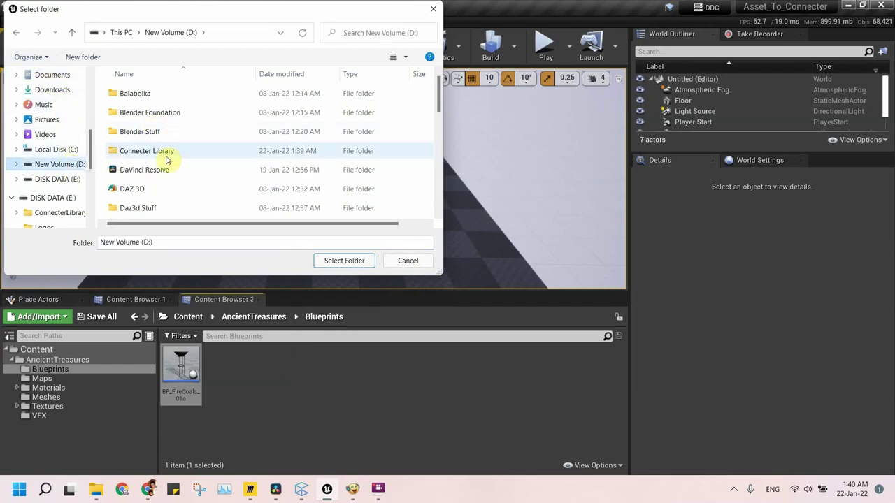
double_click(165, 151)
double_click(169, 171)
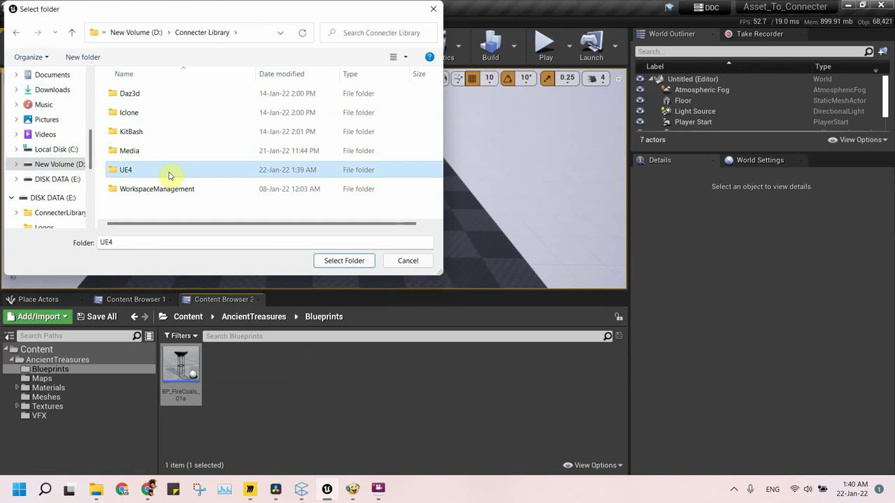
right_click(166, 142)
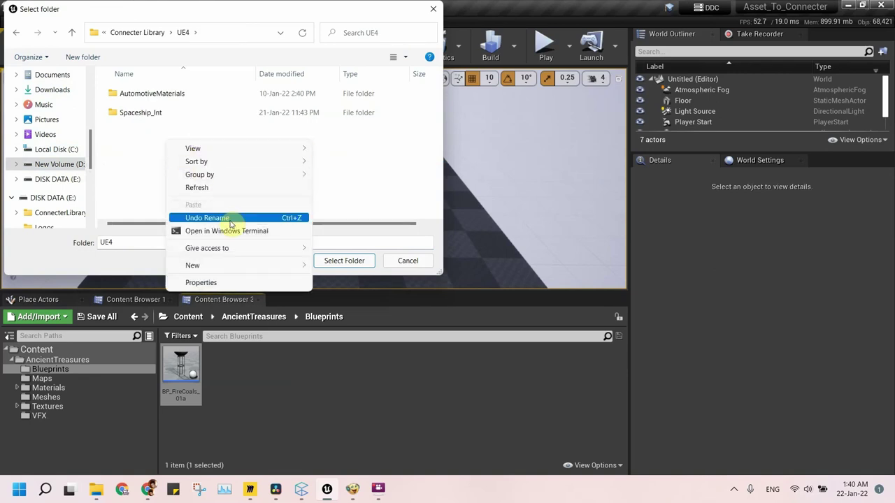
mouse_move(291, 269)
click(333, 266)
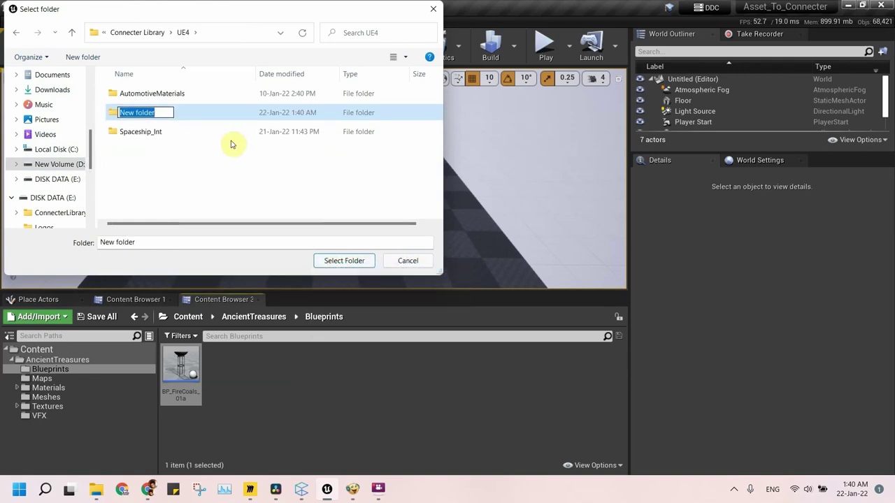
text(AncientTreasures)
click(189, 160)
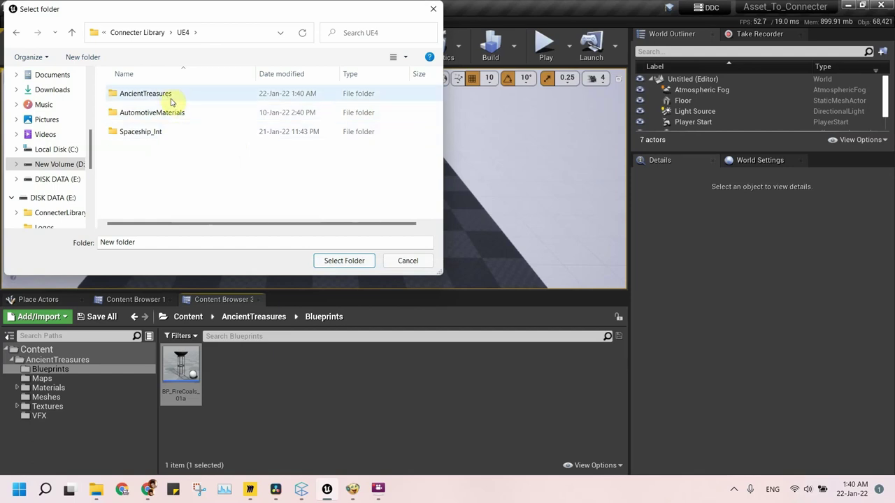
double_click(171, 94)
click(346, 261)
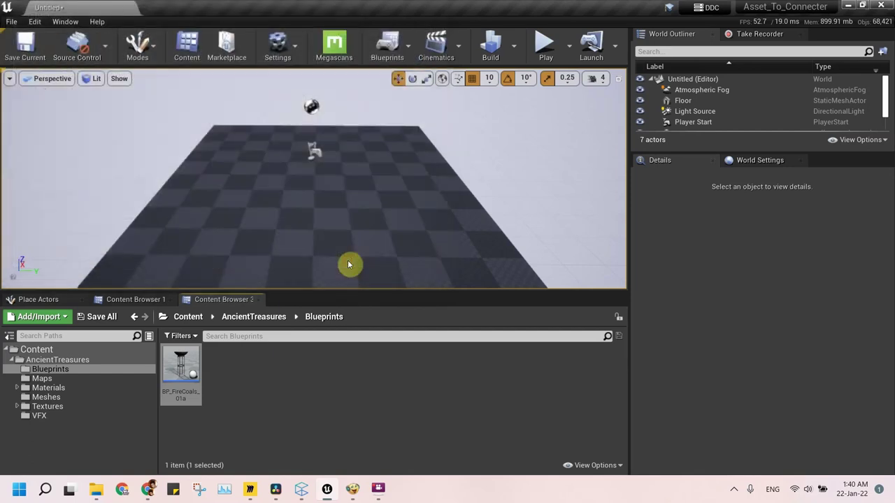
Preview BP_FireCoals_01a in Connecter's AncientTreasures folder, then show the pack's Maps folder in Unreal
click(304, 485)
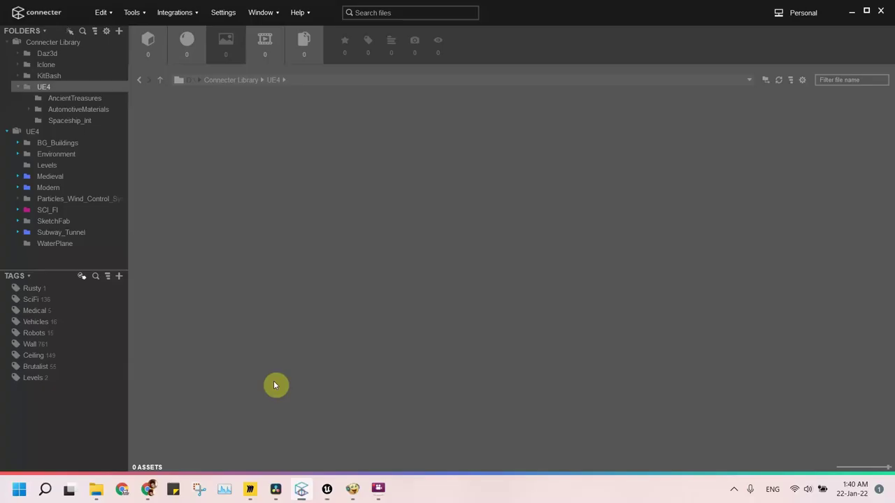
click(69, 101)
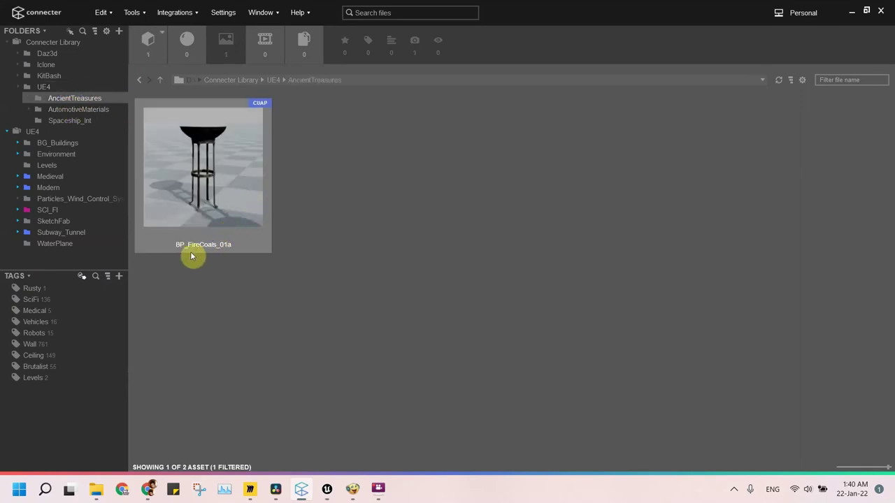
double_click(236, 175)
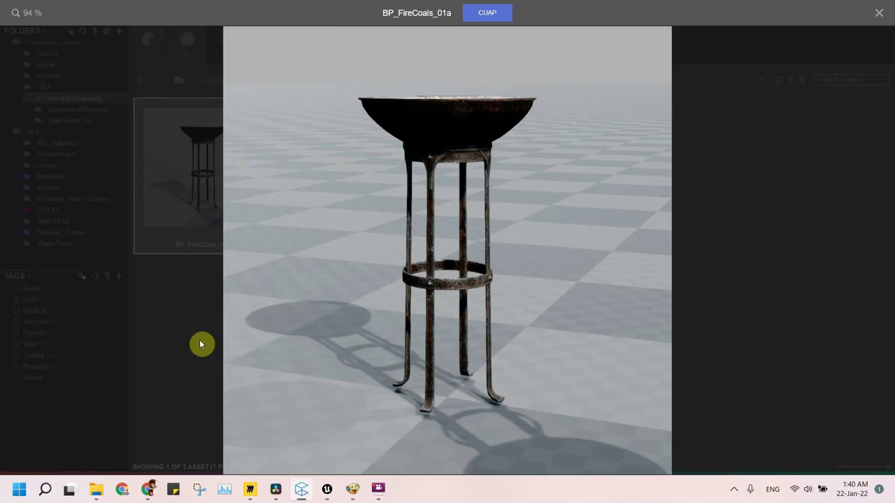
click(167, 362)
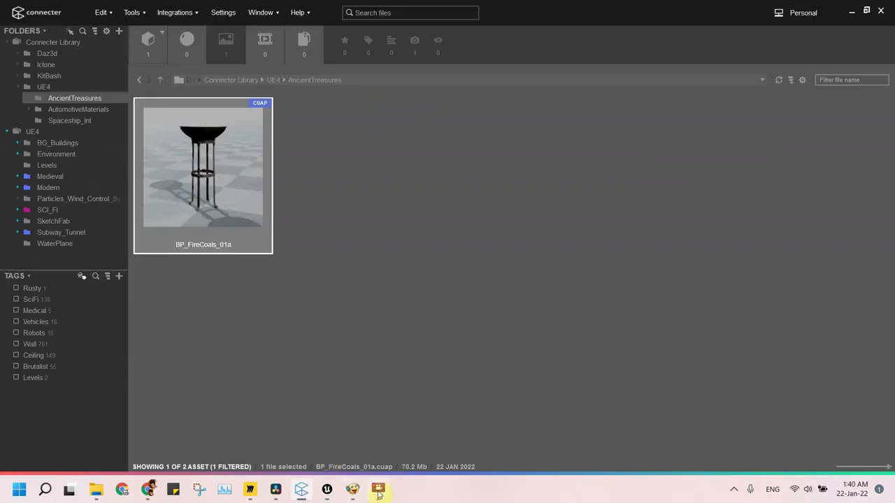
click(326, 489)
click(70, 378)
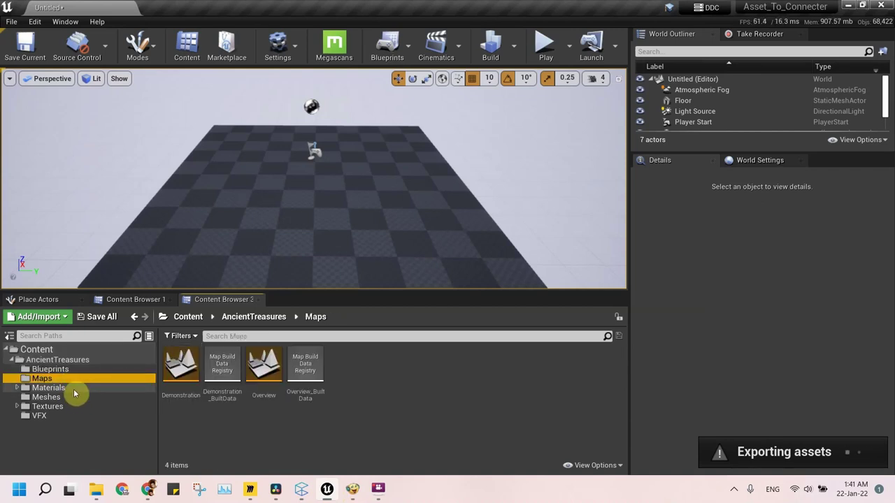
Browse the pack's Meshes and VFX folders, then open the Overview map from Maps
click(72, 397)
click(72, 416)
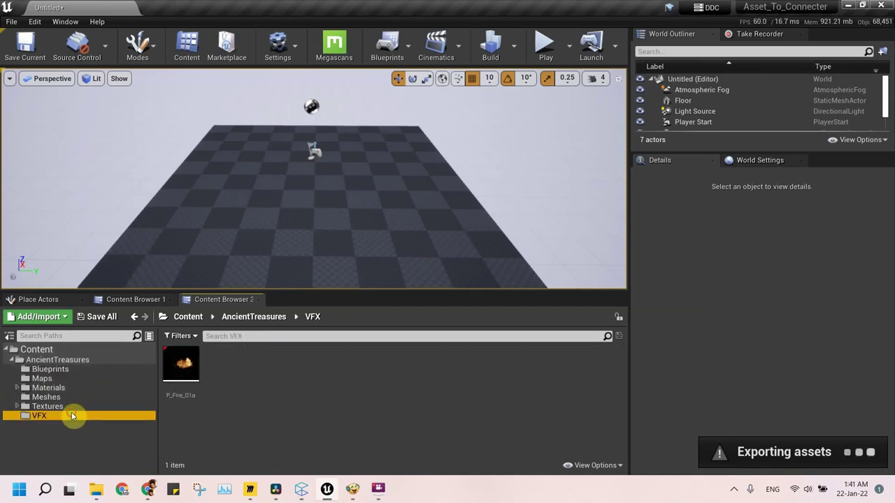
click(64, 378)
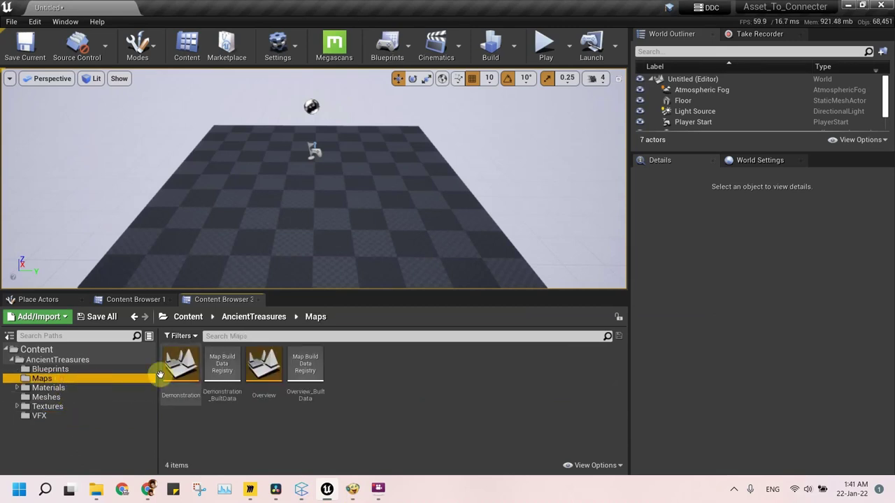
double_click(259, 376)
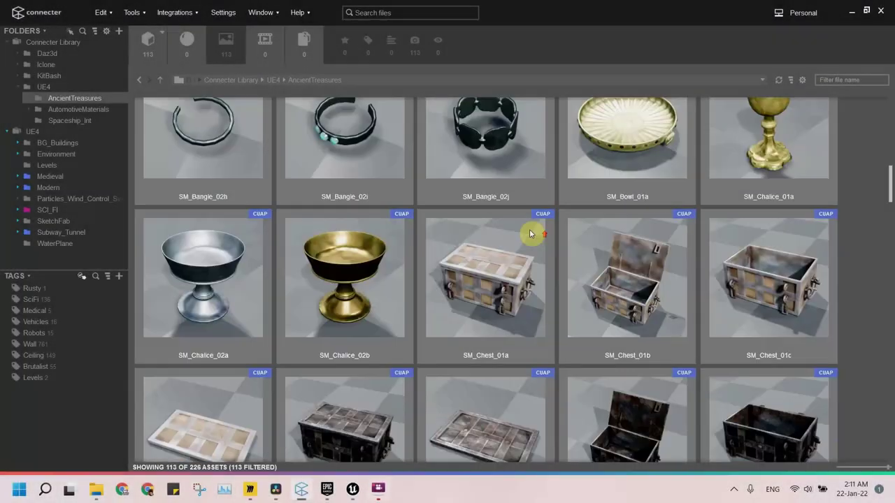
Scroll Connecter's AncientTreasures assets and briefly check the new Unreal project
scroll(530, 234, up, 9)
scroll(495, 223, down, 2)
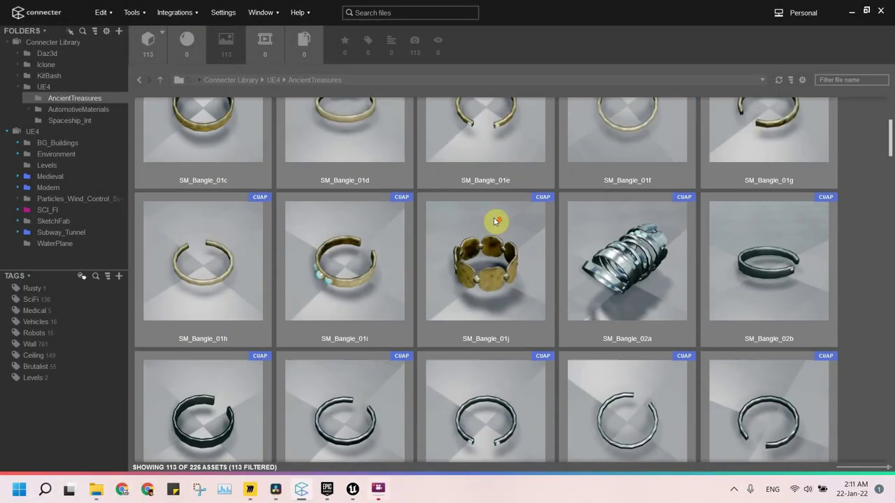
scroll(489, 218, down, 3)
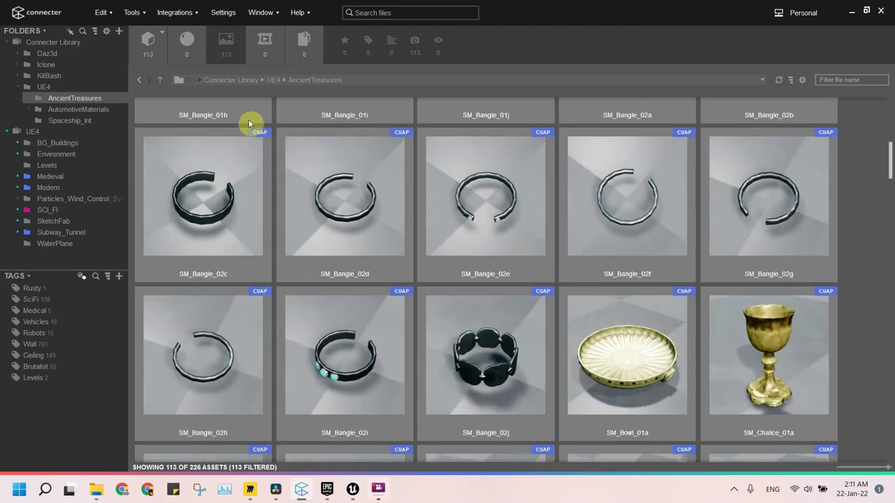
click(354, 493)
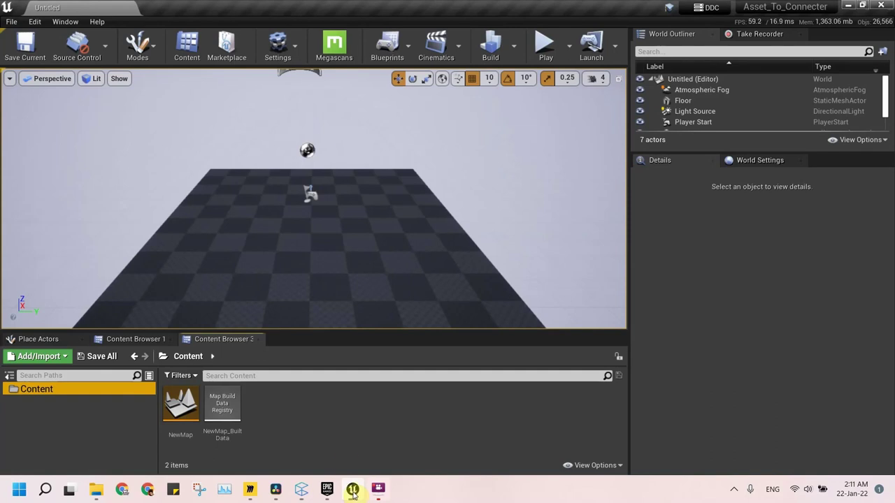
click(352, 489)
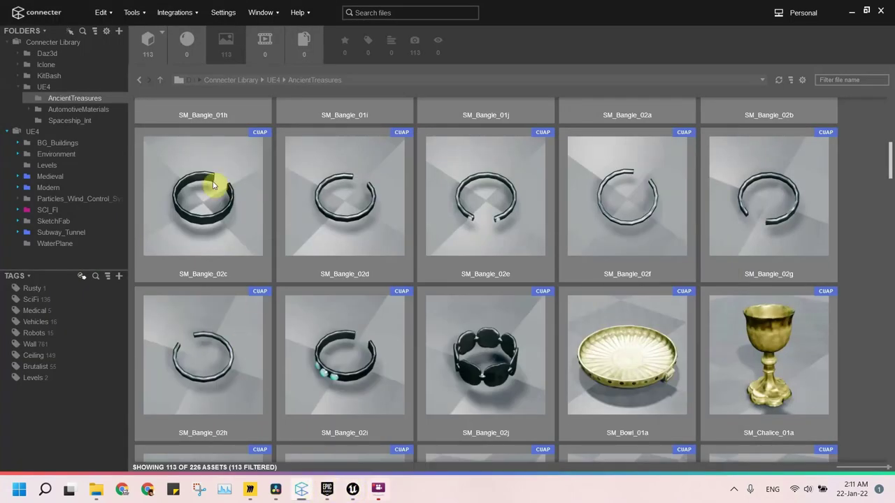
scroll(213, 185, up, 6)
Load BP_FireCoals_01a, SM_Band_01a, SM_Bangle_01a and SM_Bangle_01b into the opened Unreal project
click(209, 195)
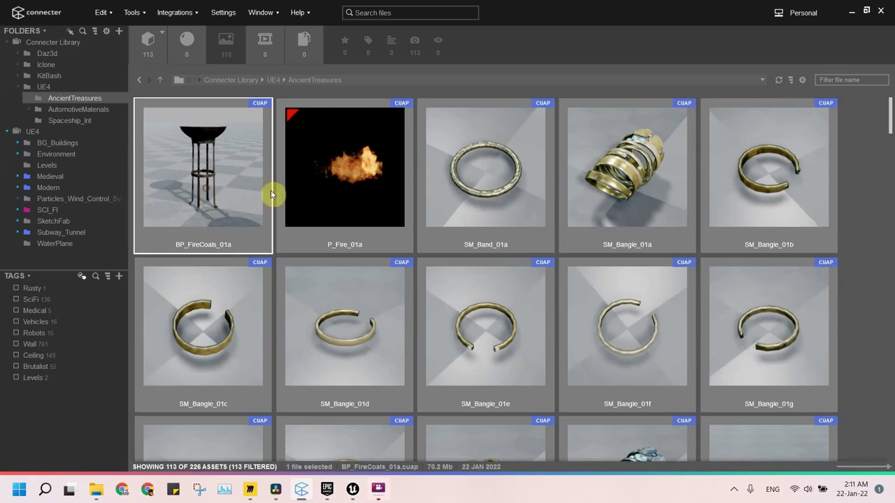
ctrl+click(508, 205)
ctrl+click(624, 190)
ctrl+click(781, 193)
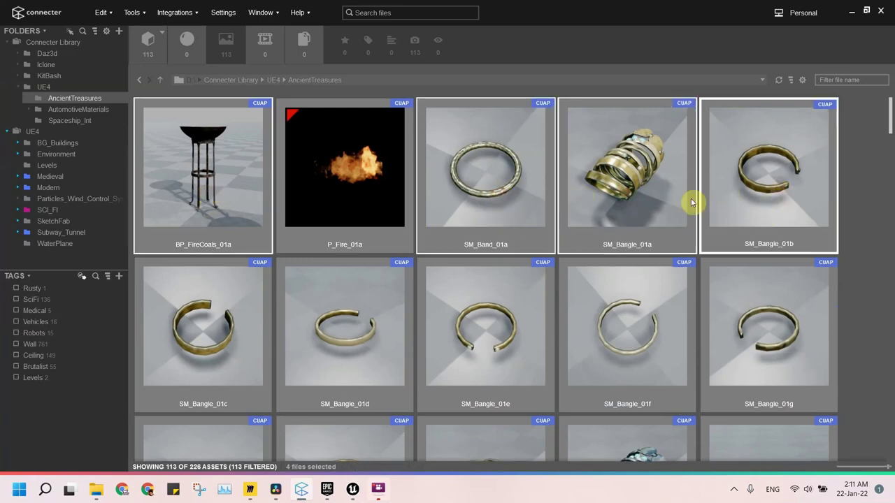
right_click(748, 190)
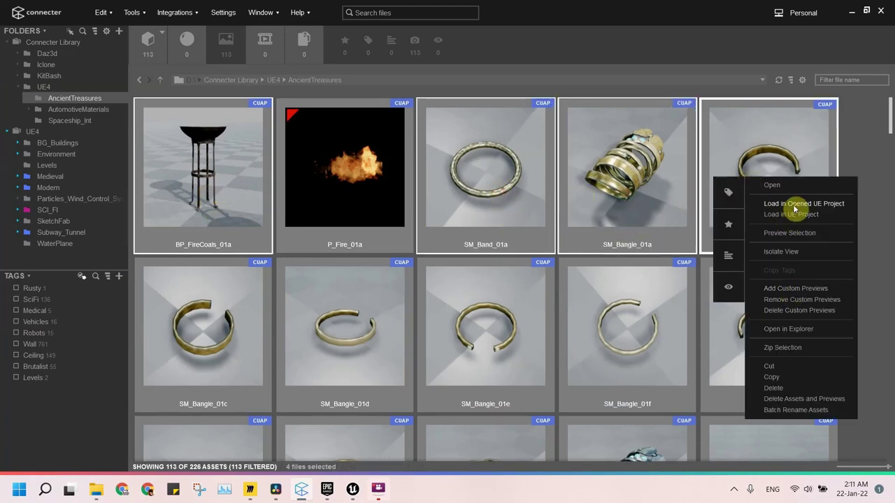
click(842, 203)
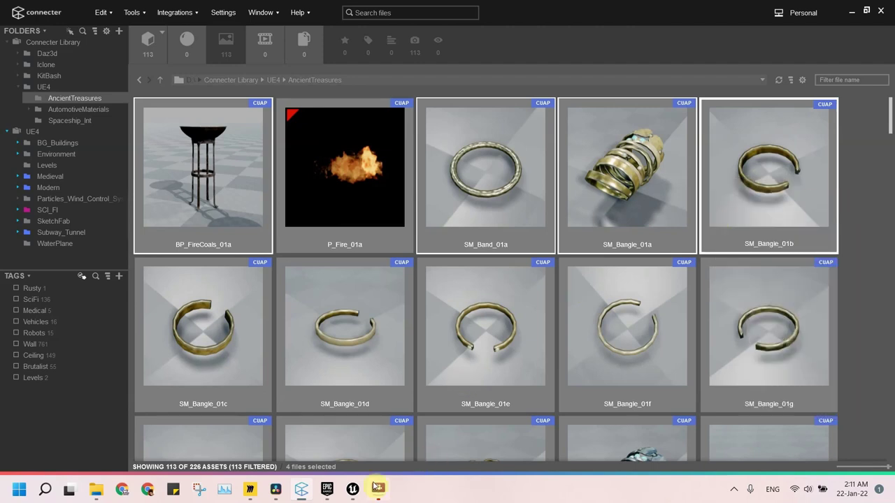
Place the imported BP_FireCoals_01a blueprint on the floor, then browse the Textures and Meshes folders
click(353, 491)
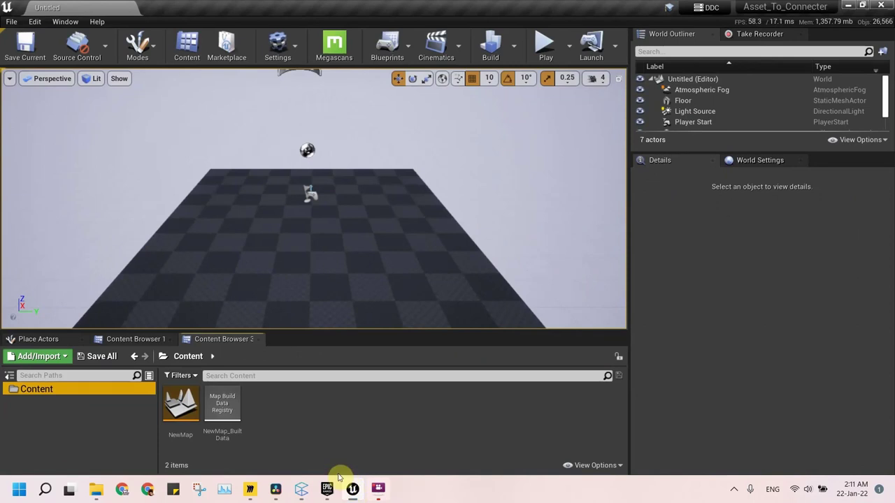
click(32, 400)
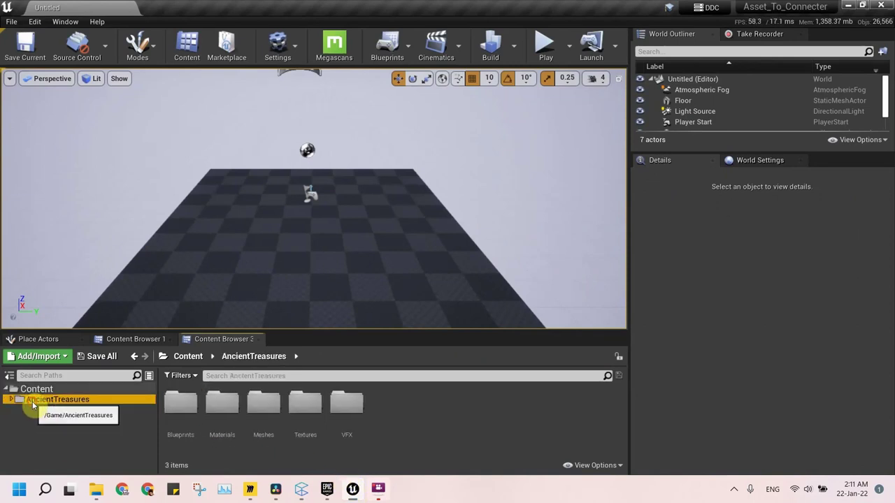
double_click(187, 410)
click(182, 412)
drag(183, 411, 278, 257)
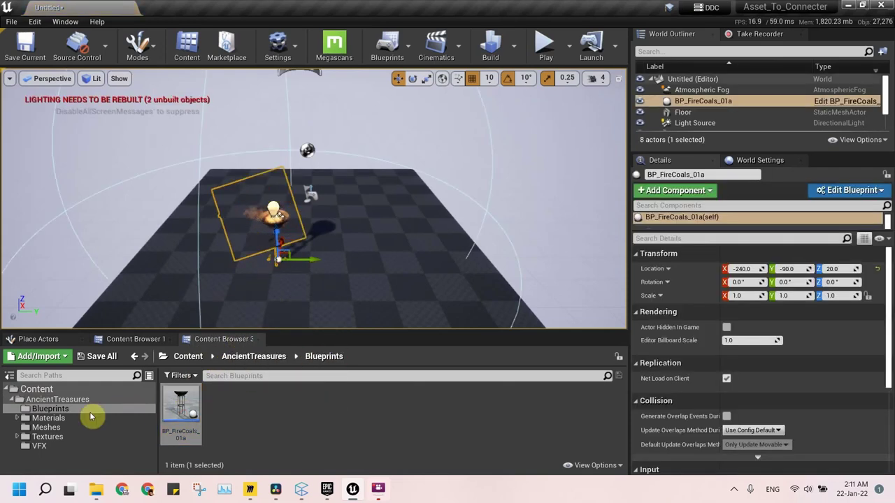
click(70, 436)
click(69, 427)
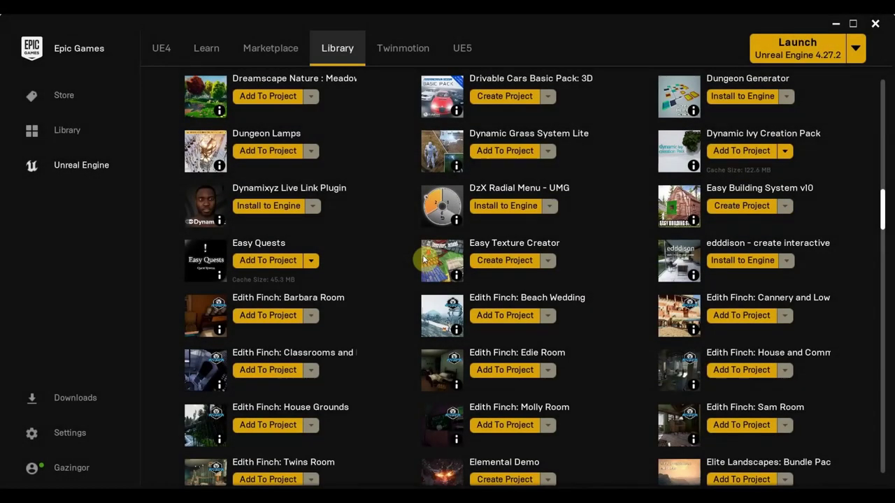
Scroll through the owned Marketplace packs in the Launcher's Library vault
scroll(423, 260, down, 10)
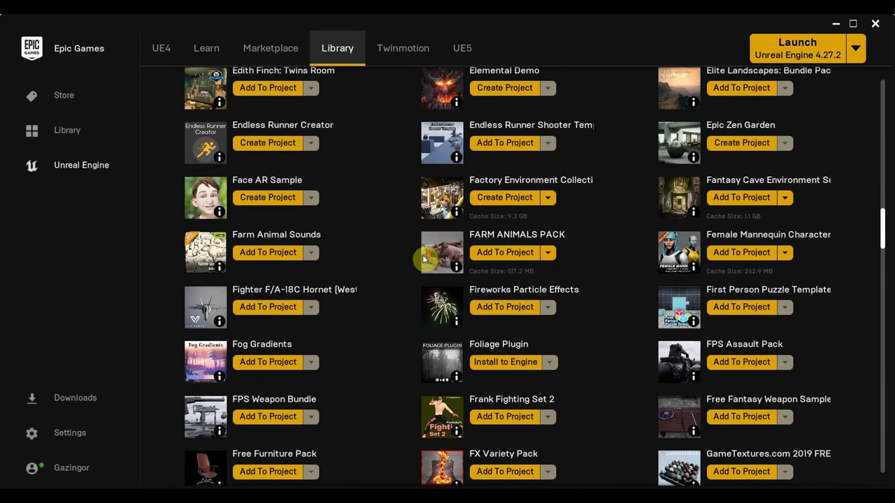
scroll(423, 260, down, 10)
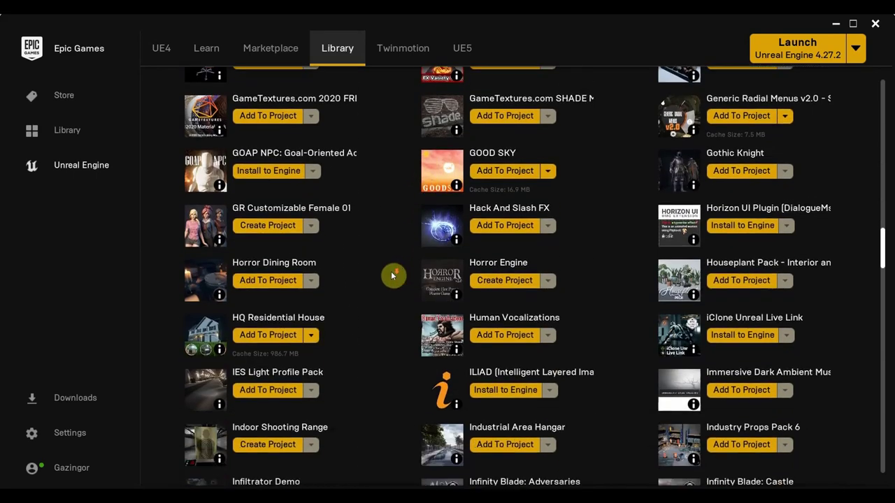
scroll(391, 275, down, 5)
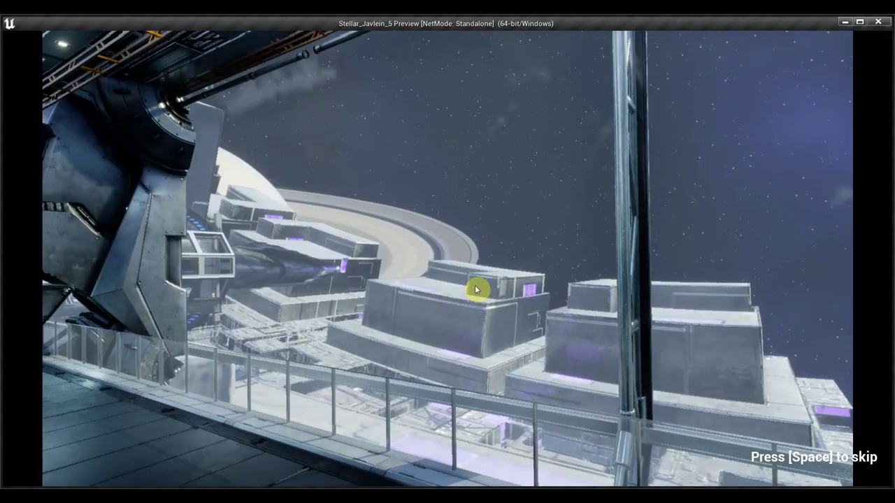
Skip the intro and run the character along the station walkway toward the glass doors
key(space)
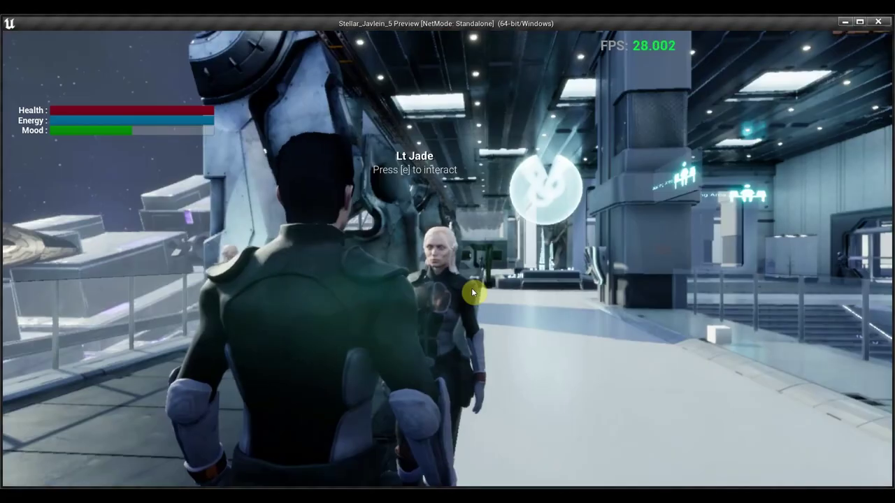
key(w)
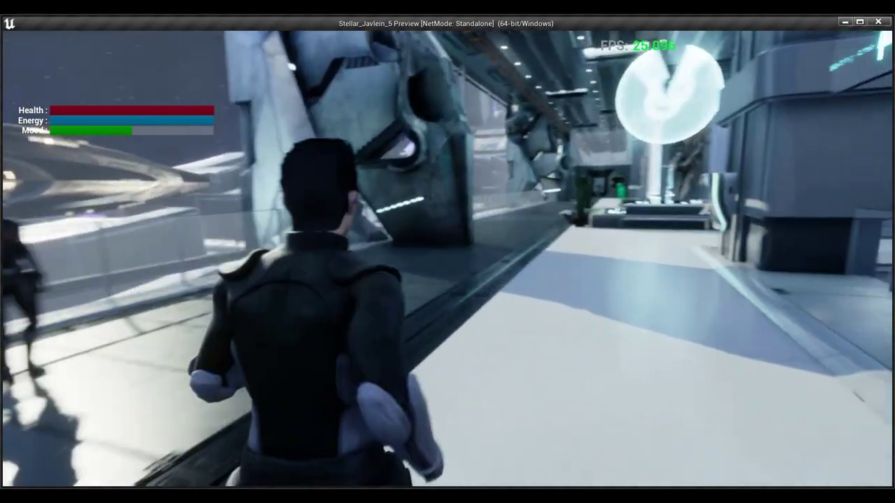
key(w)
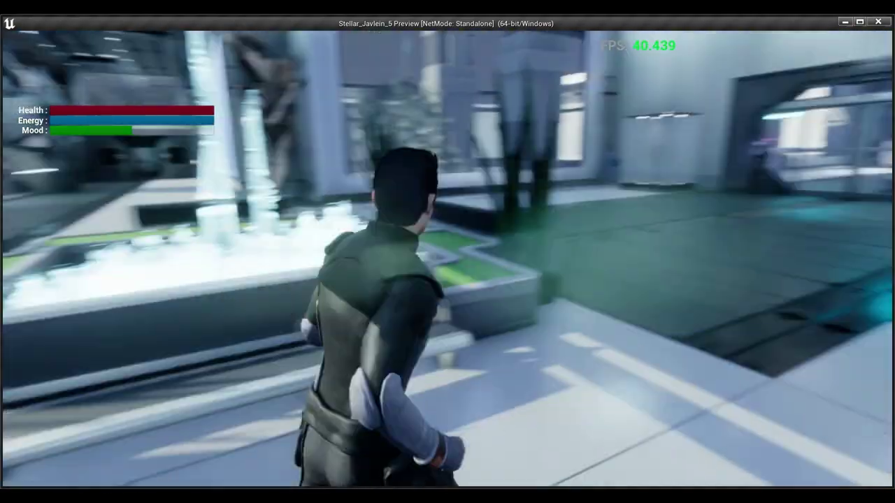
key(w)
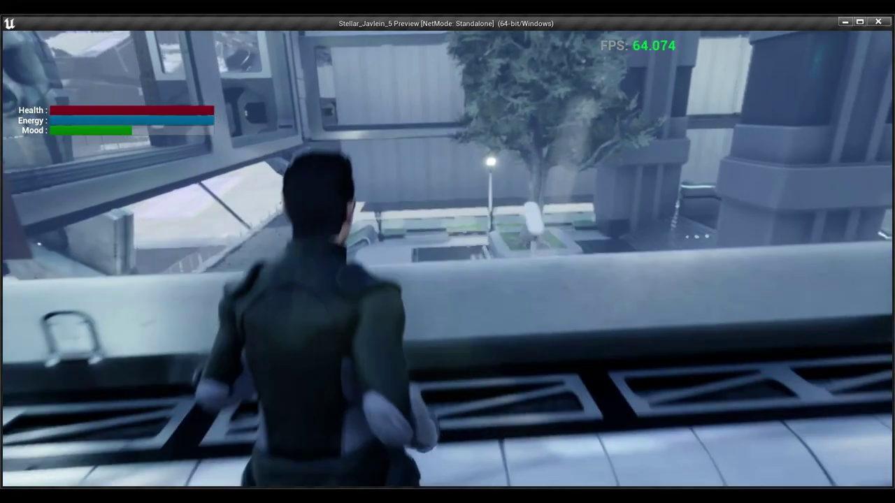
key(w)
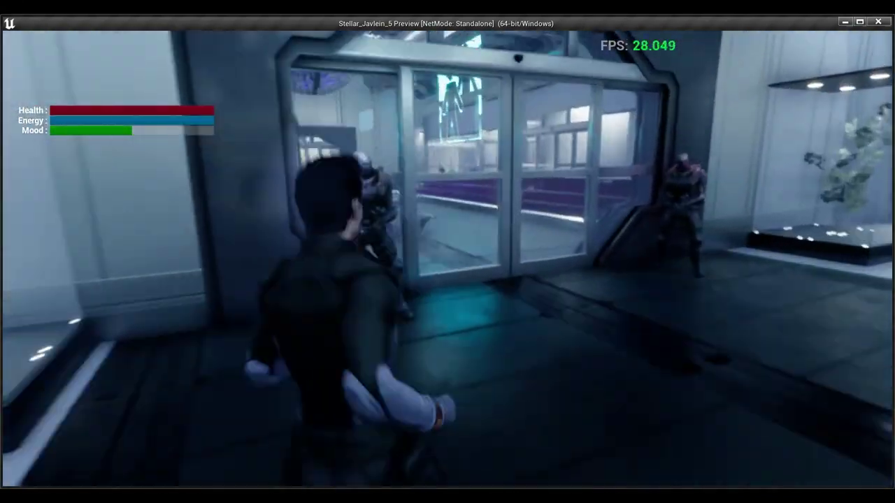
key(w)
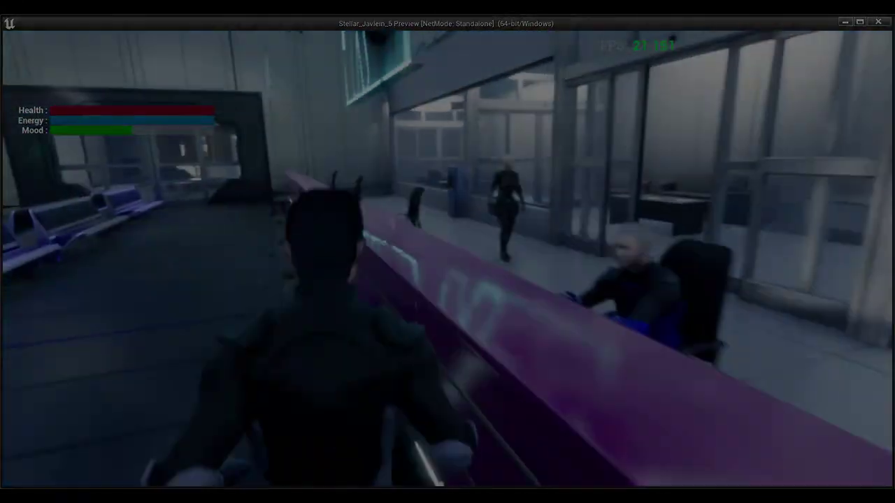